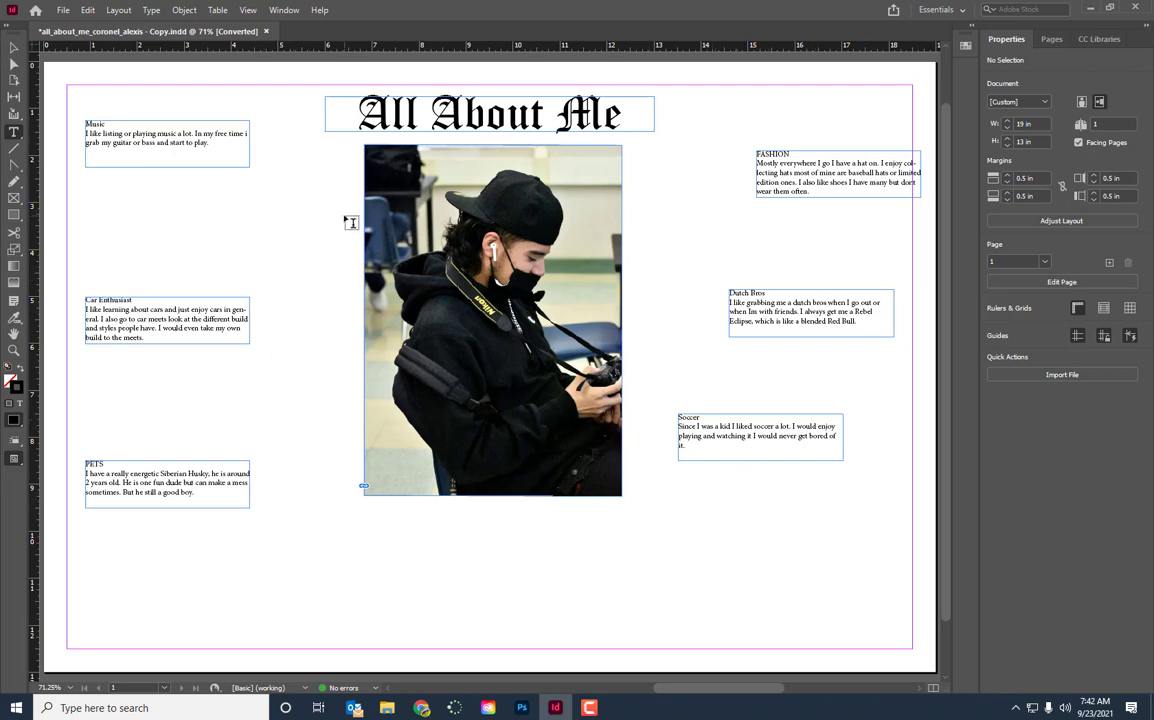
Show the Swatches panel and lengthen it so there is more room for the colour list
key(ctrl+minus)
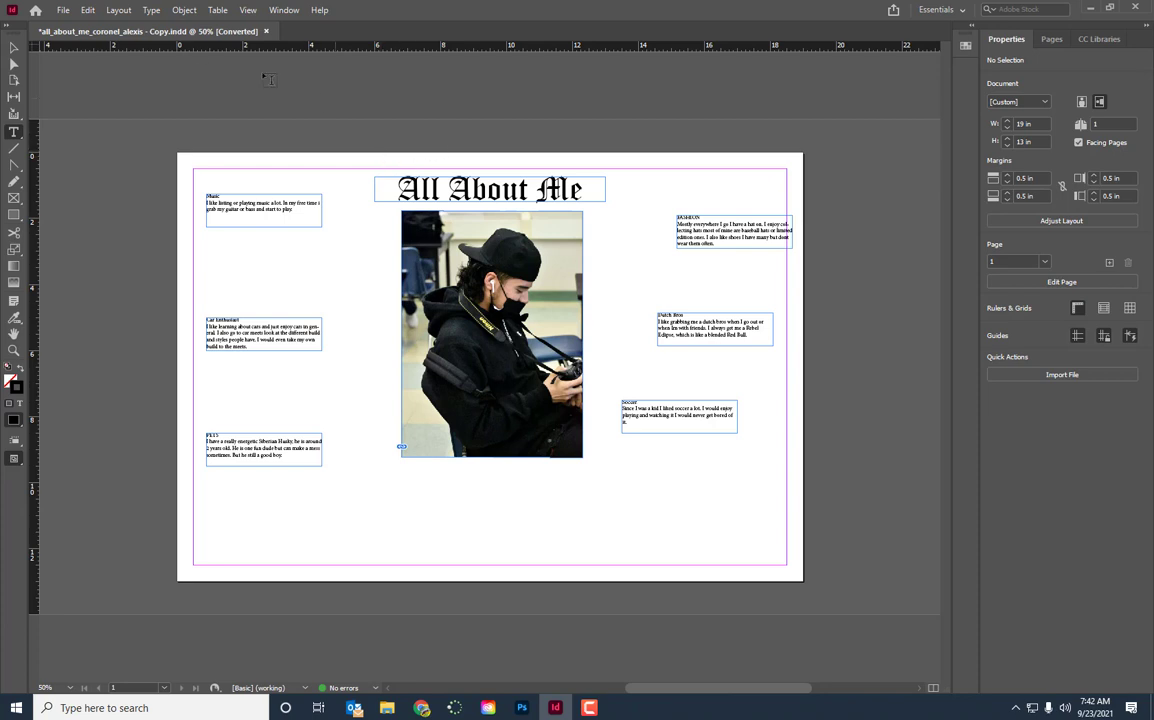
click(15, 48)
click(284, 11)
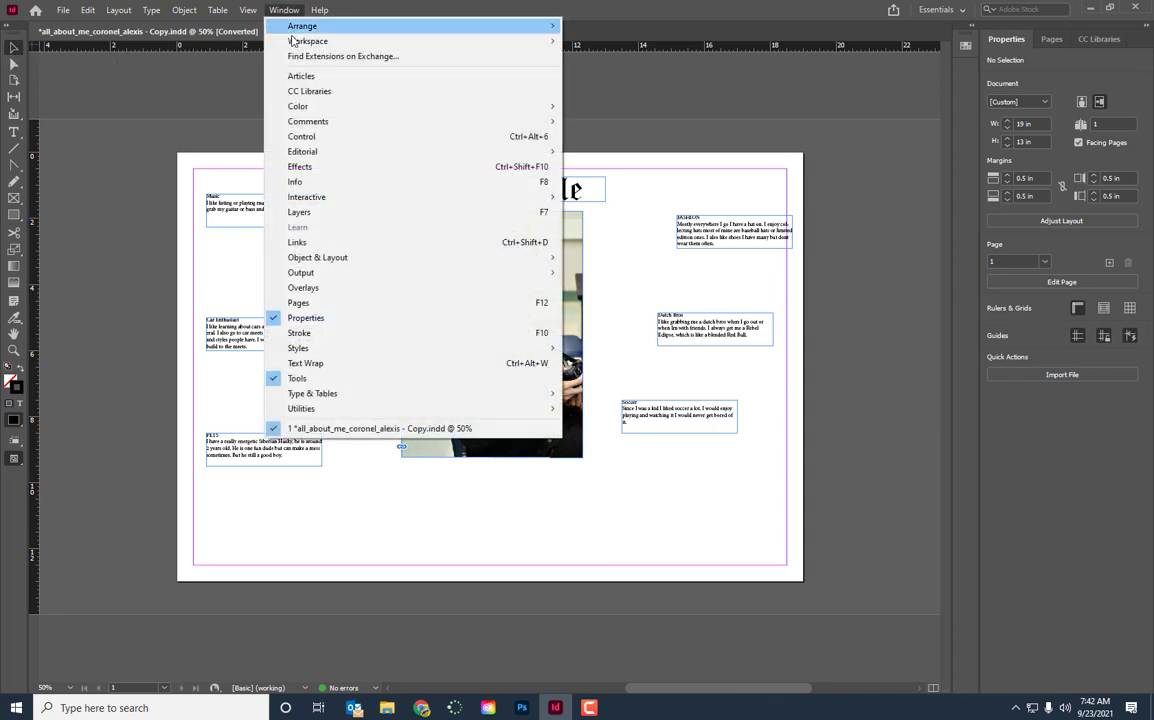
mouse_move(300, 106)
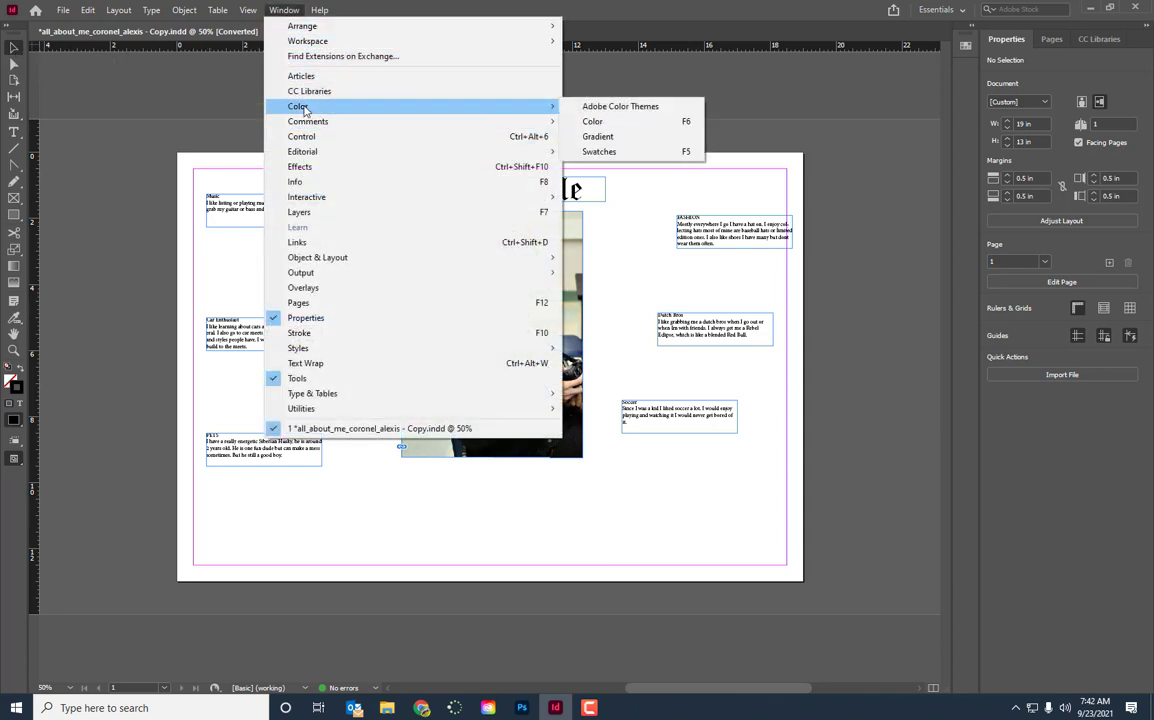
click(610, 152)
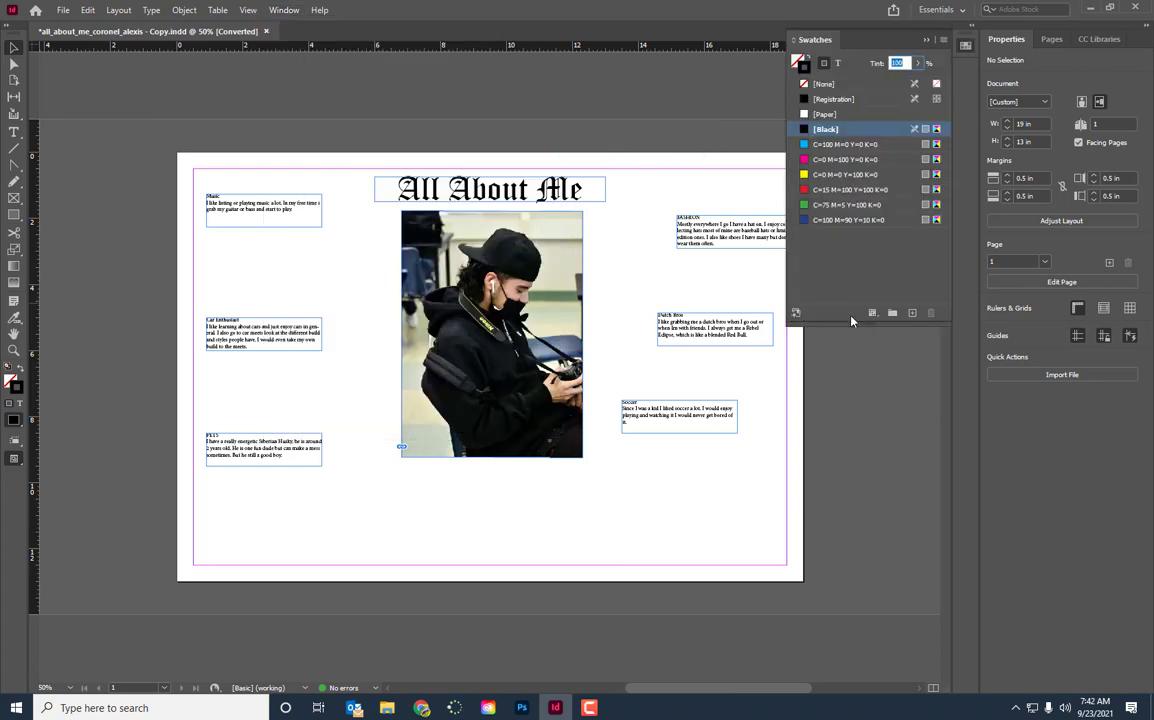
drag(849, 358, 849, 483)
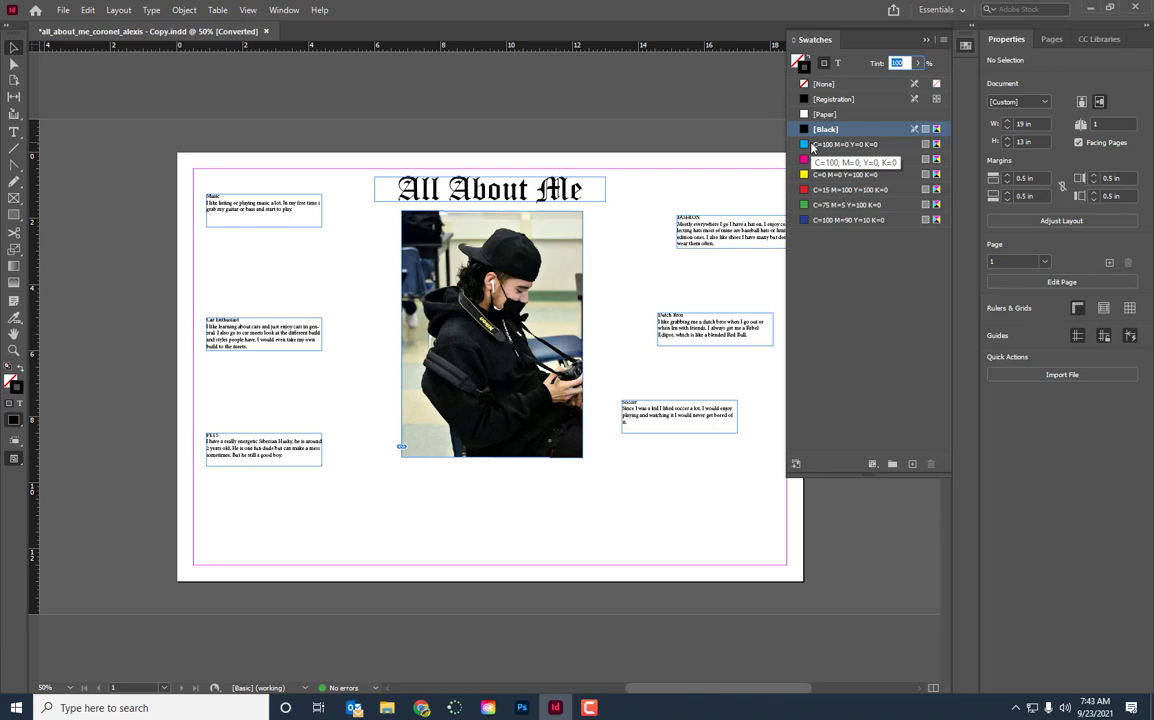
Recolour the "All About Me" title text with the green C=75 M=5 Y=100 K=0 swatch
click(13, 131)
triple_click(478, 189)
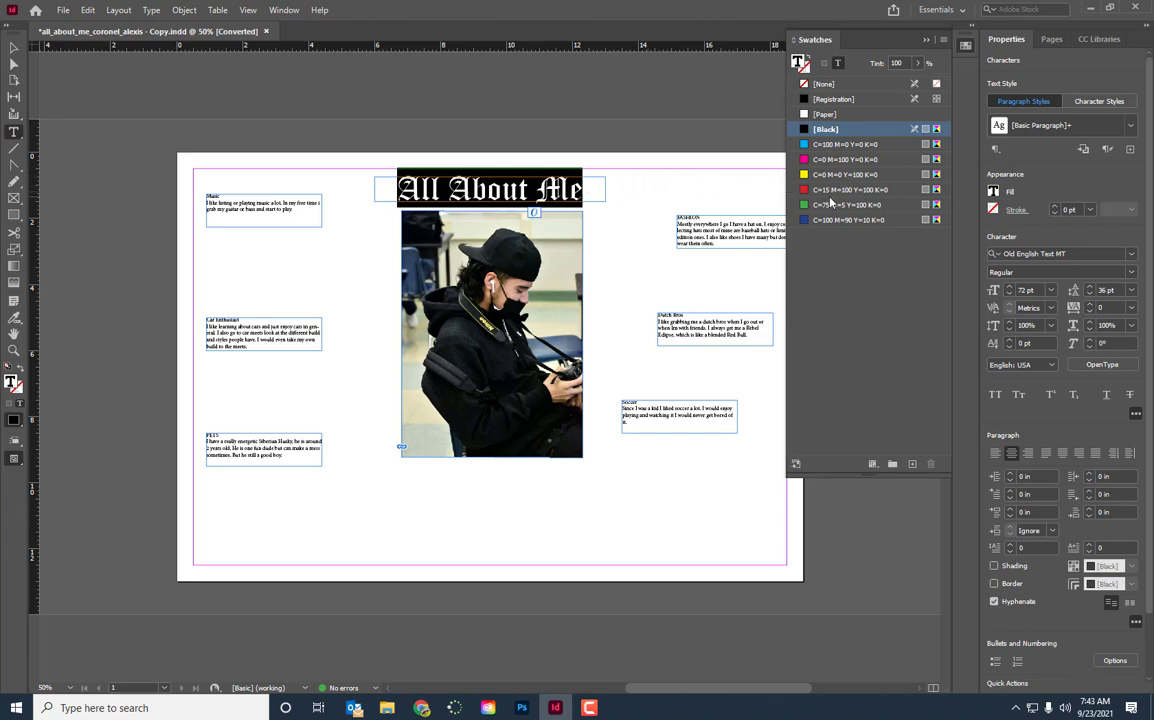
click(826, 204)
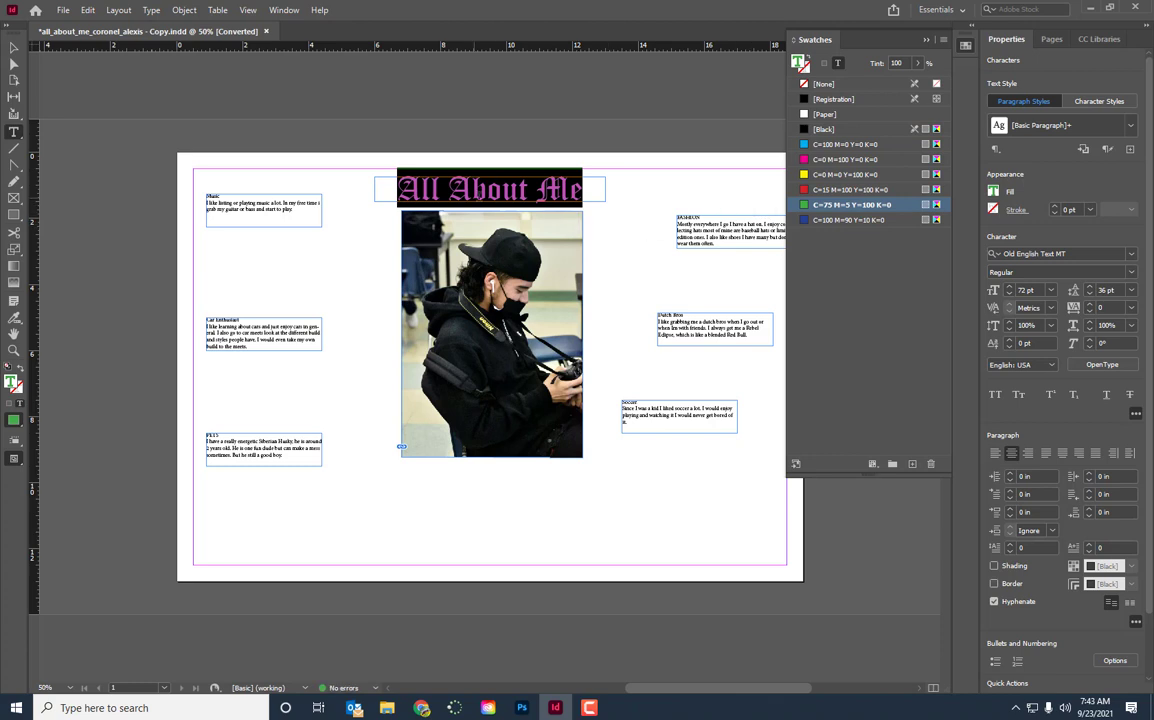
click(623, 236)
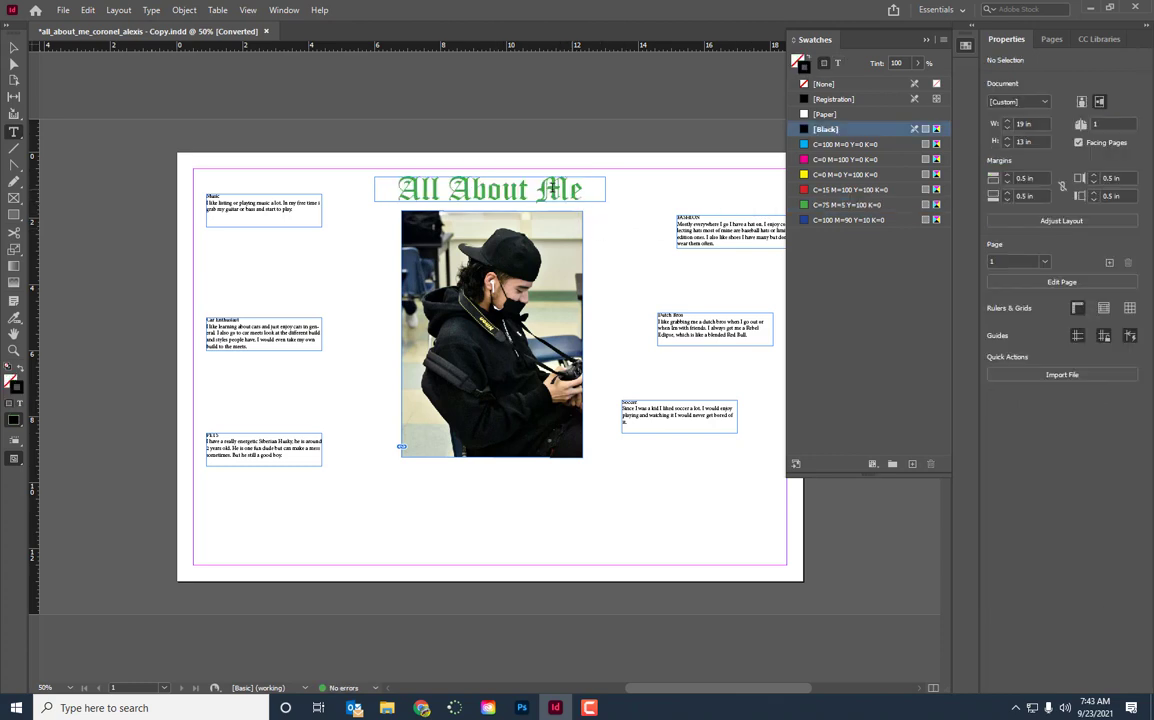
Apply the dark blue C=100 M=90 Y=10 K=0 swatch to the highlighted "All About Me" title text
drag(400, 189, 582, 189)
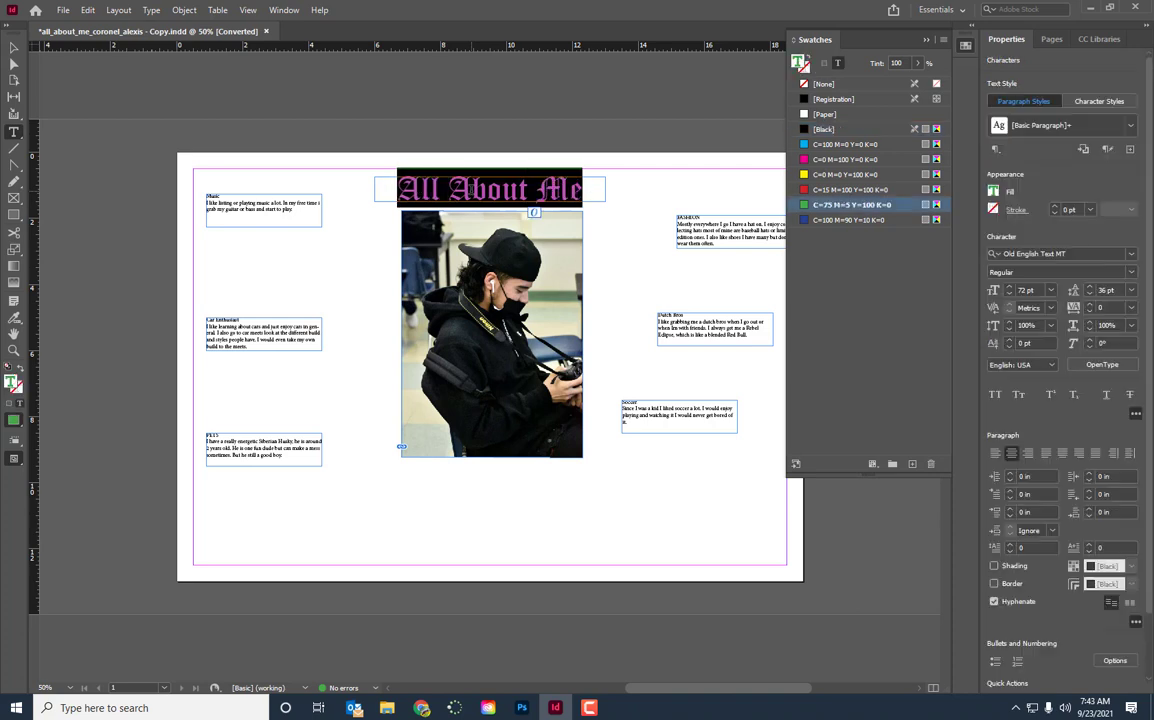
click(832, 220)
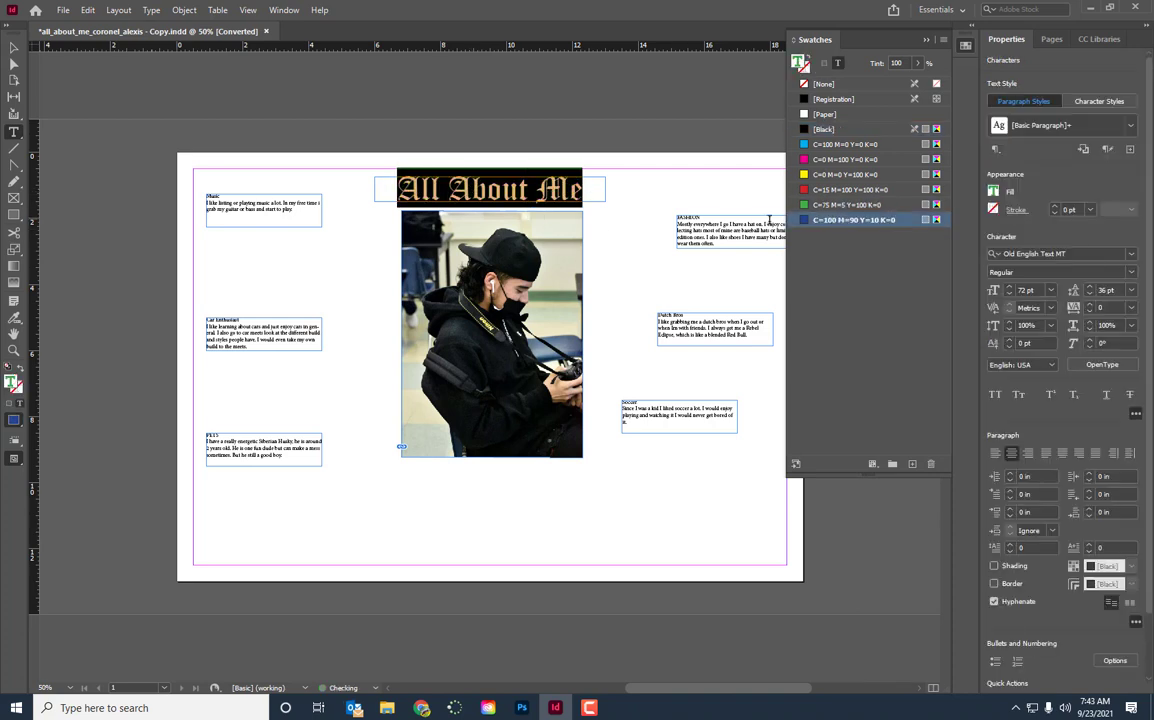
click(621, 244)
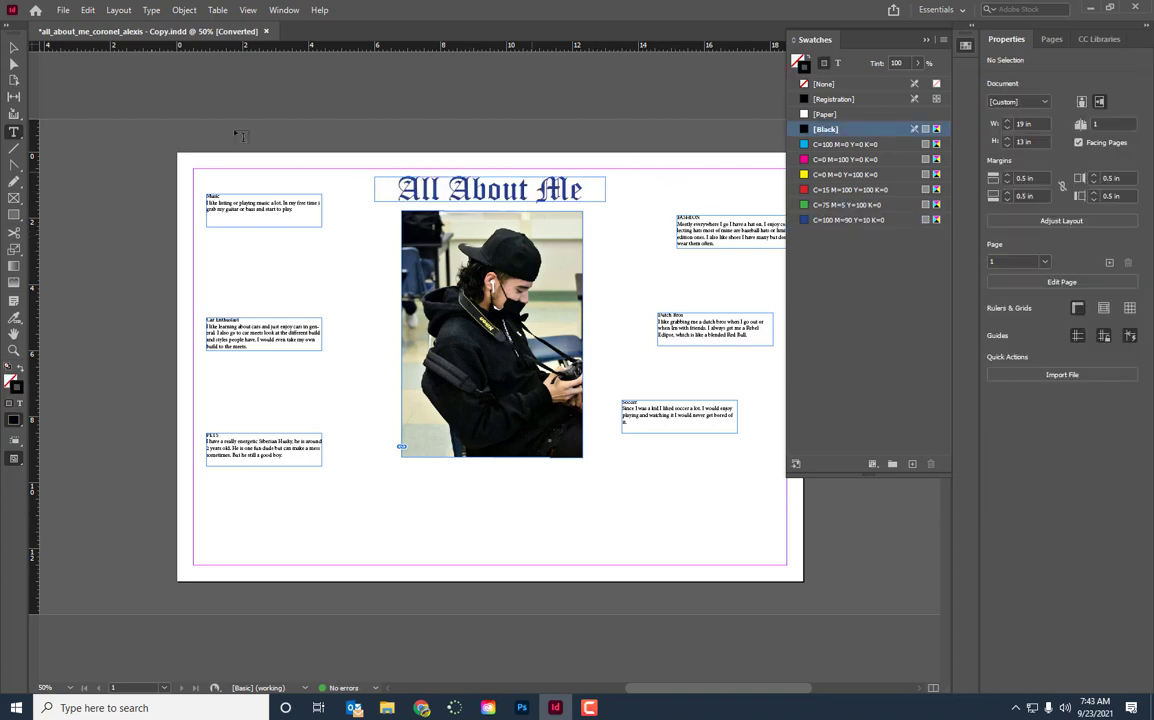
With the title frame selected and formatting affecting text, try red, cyan and green swatches, ending on blue C=100 M=90 Y=10 K=0
click(13, 49)
click(566, 195)
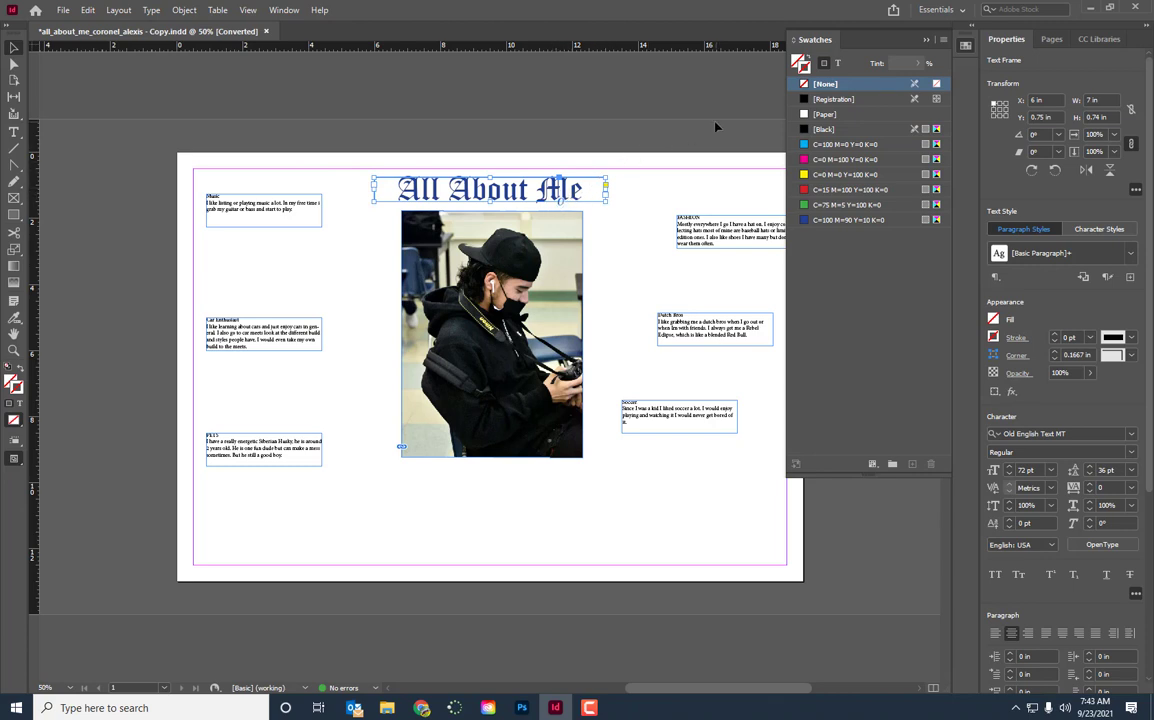
click(839, 65)
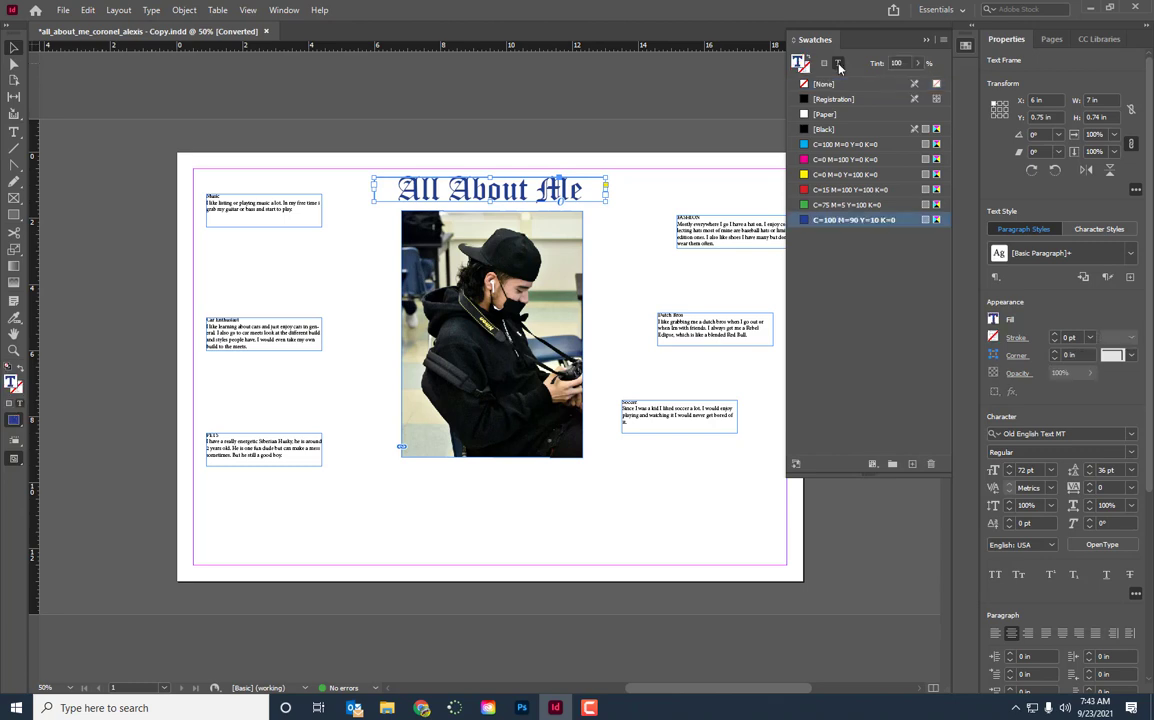
click(829, 191)
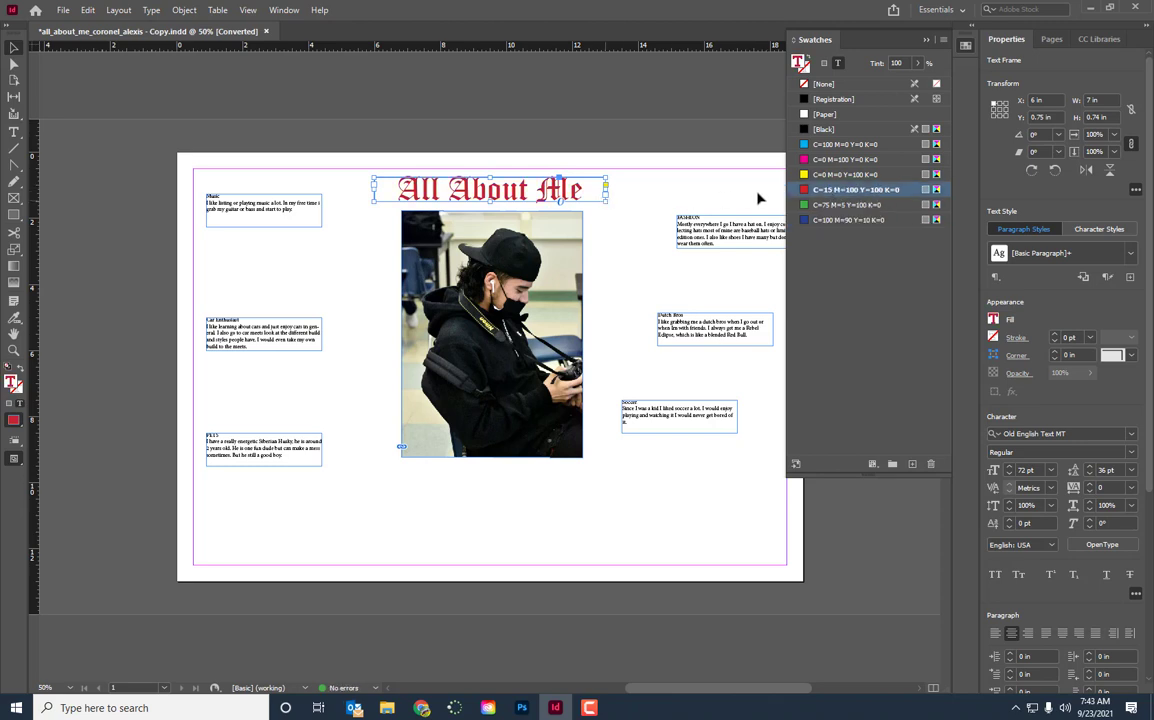
click(827, 145)
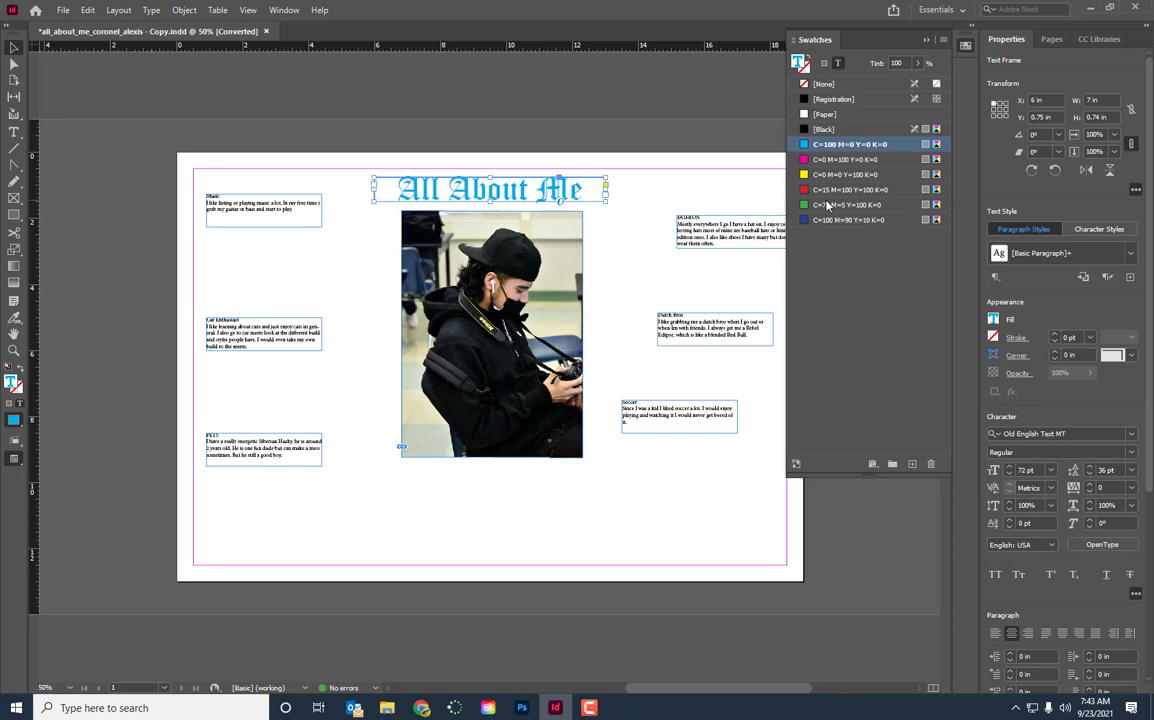
click(827, 205)
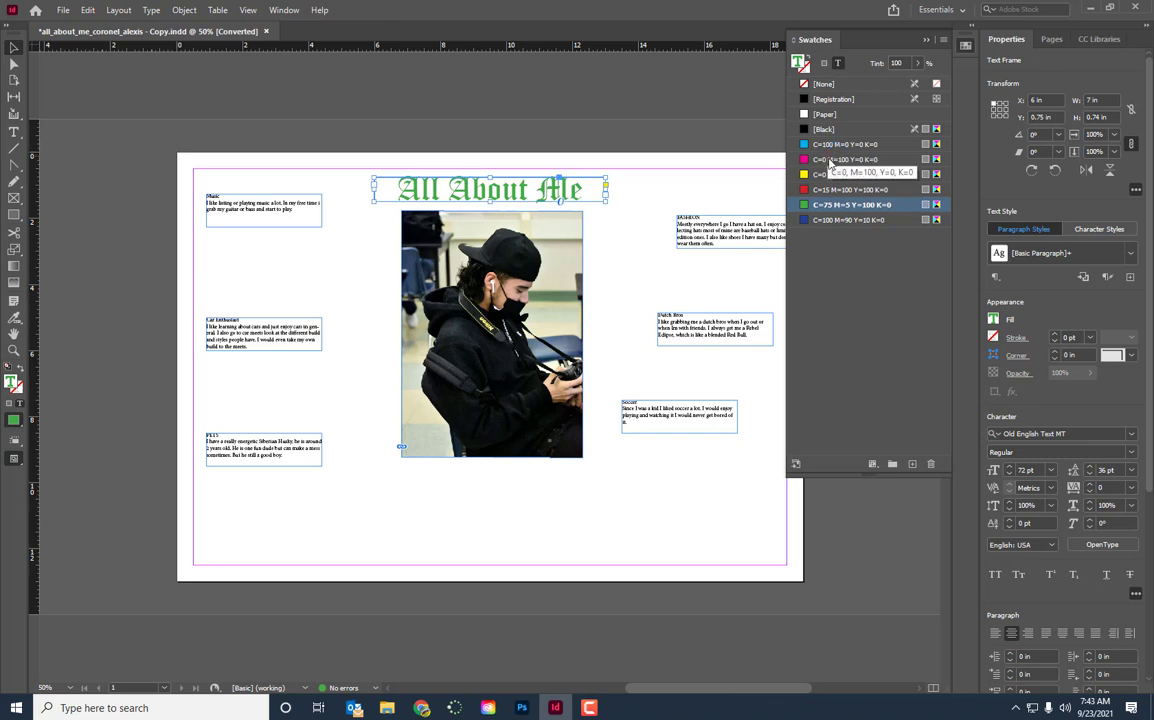
click(835, 220)
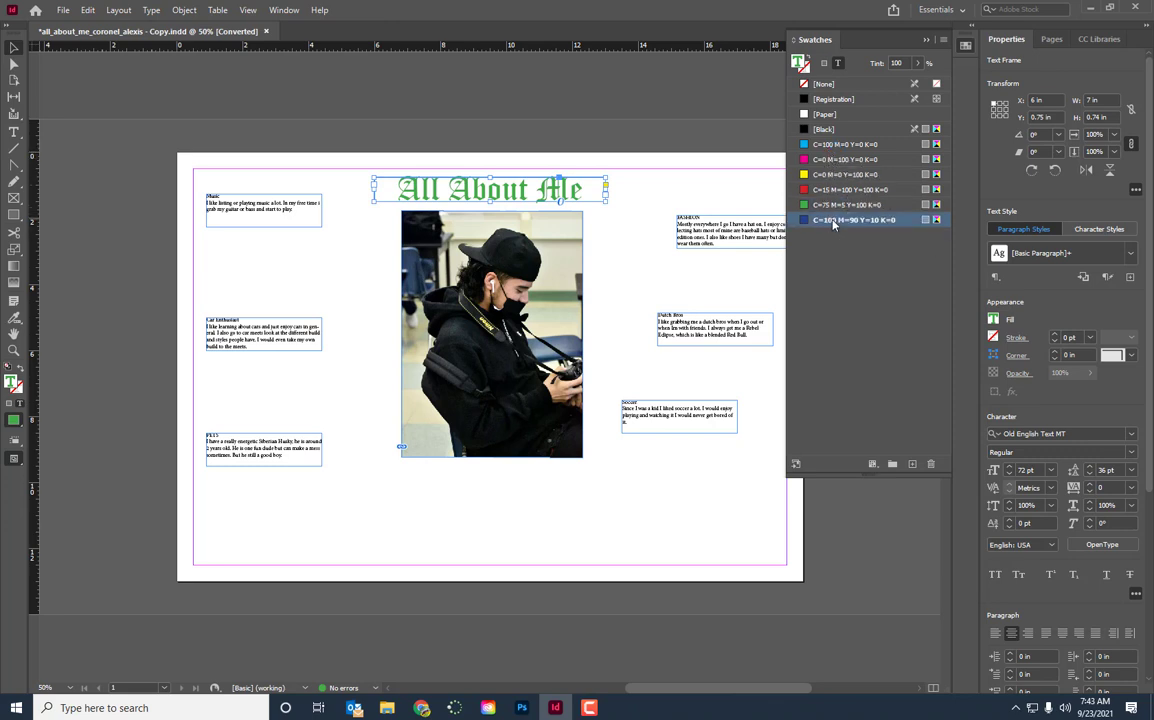
Create a new swatch from the title's blue and set it to Cyan 2, Magenta 75, Yellow 27, Black 0
click(912, 465)
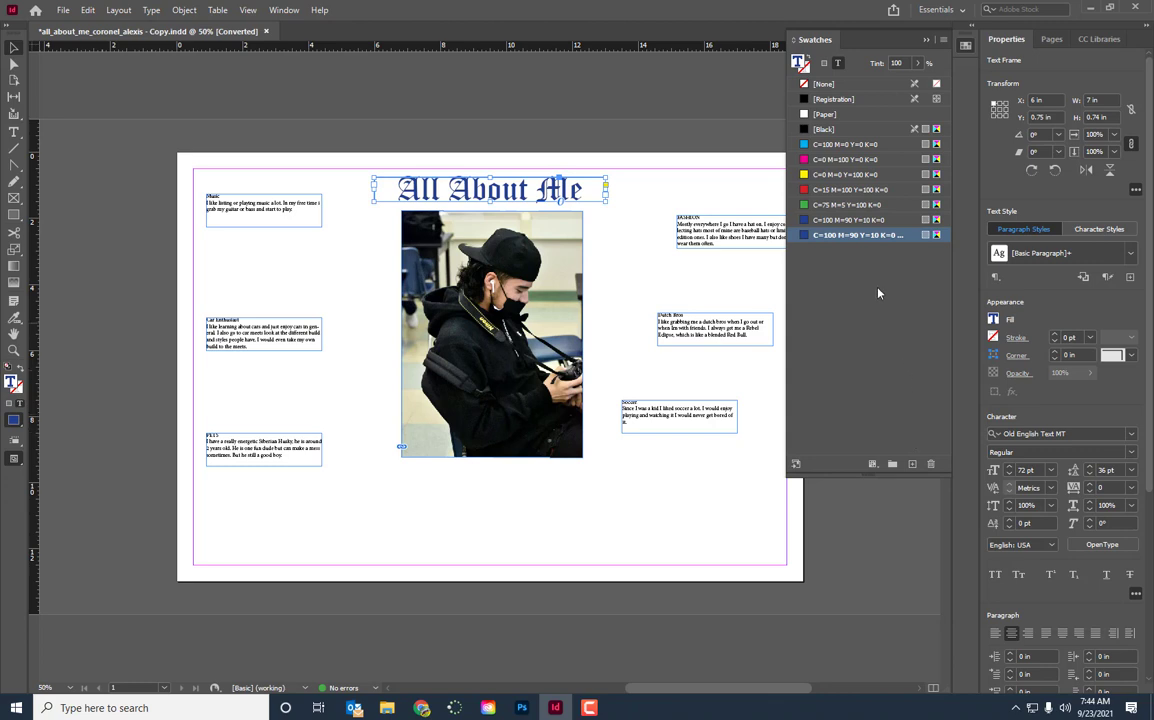
double_click(846, 237)
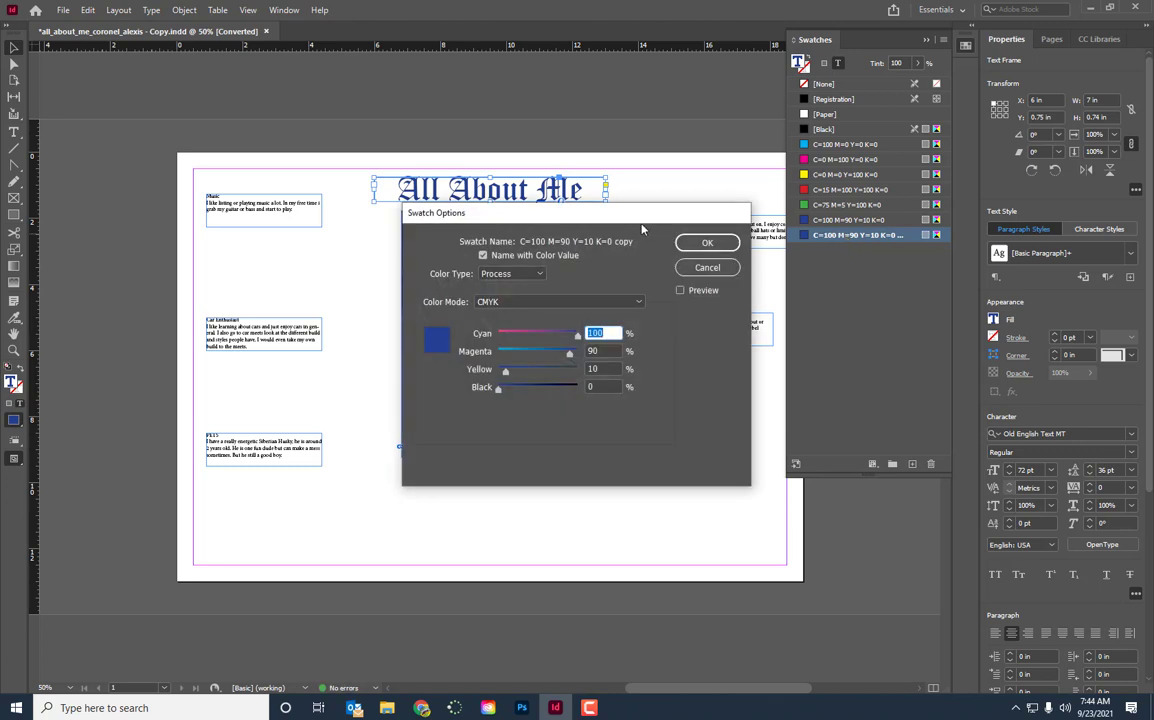
drag(622, 220, 650, 249)
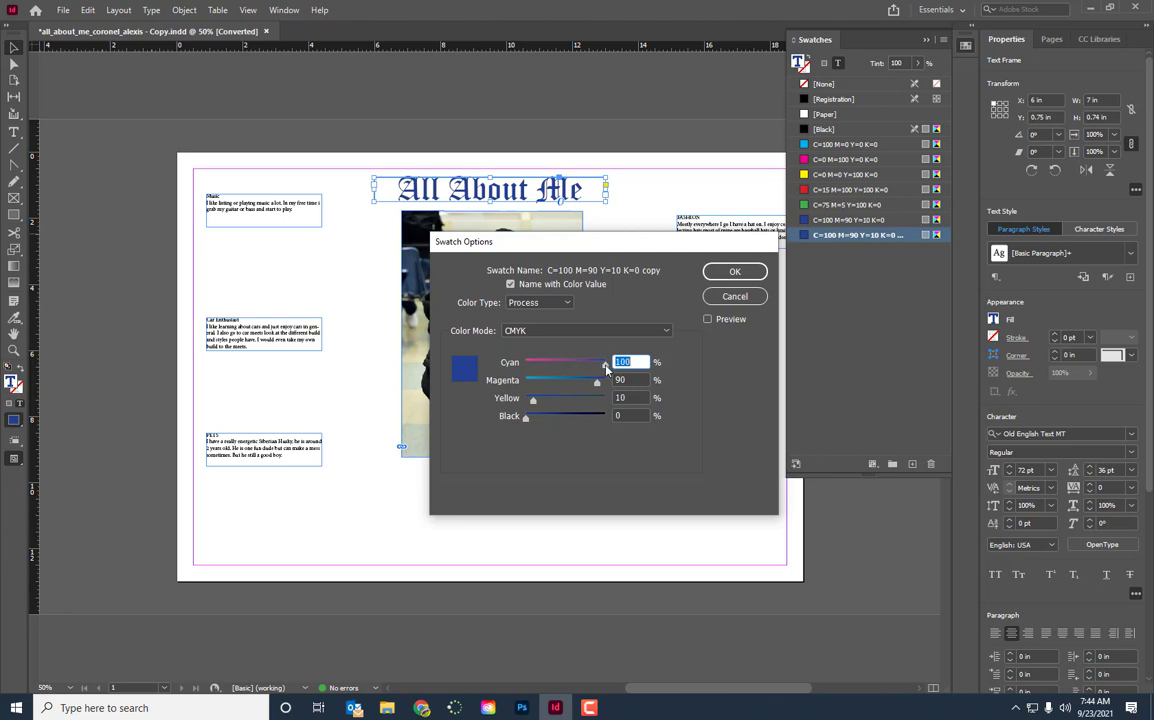
drag(606, 366, 585, 387)
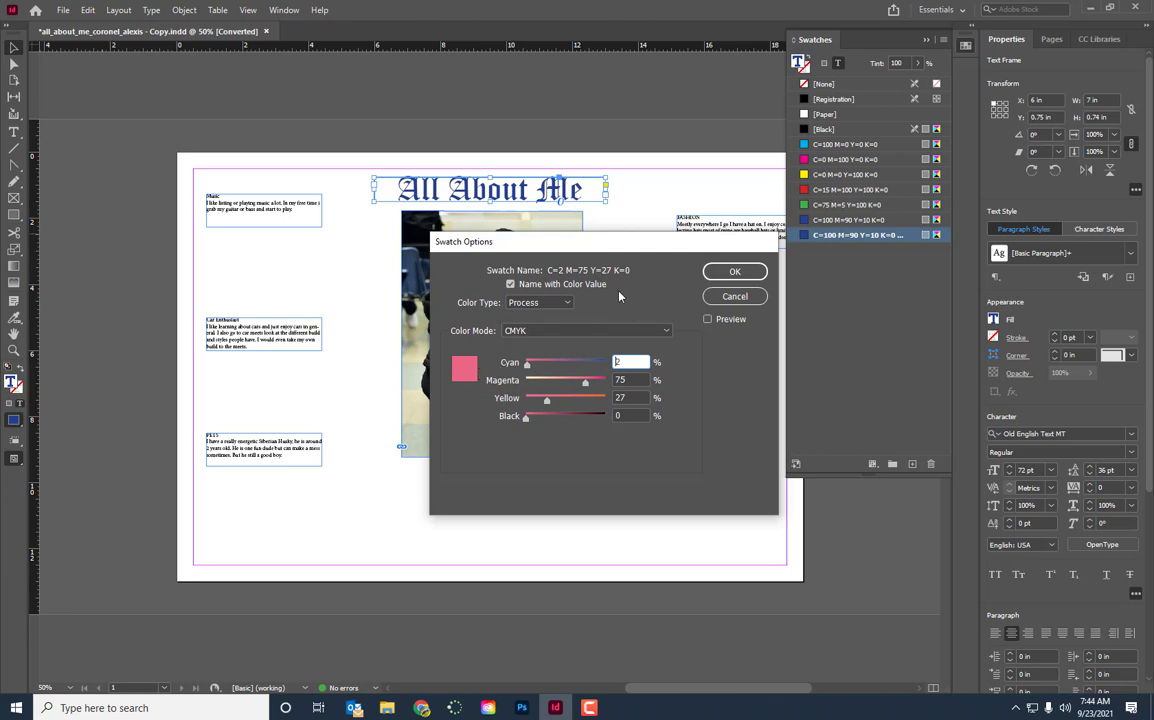
click(737, 271)
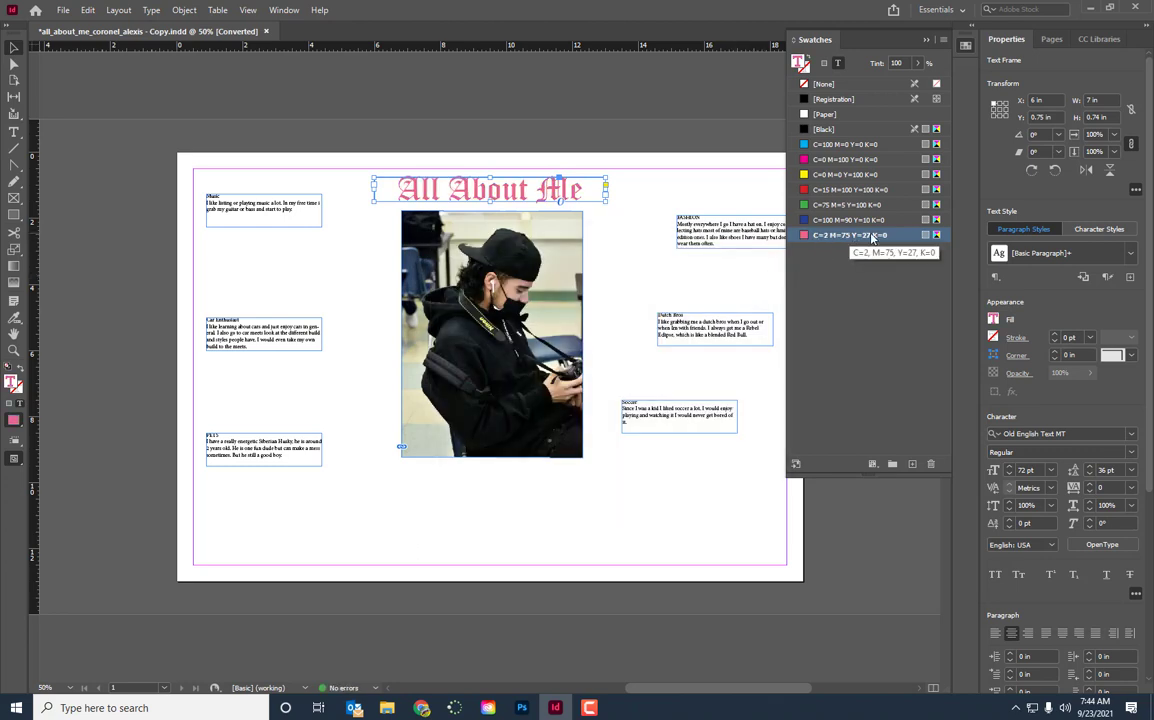
Turn off naming by colour value for the new pink swatch and name it with a person's first name followed by "Pink"
double_click(855, 235)
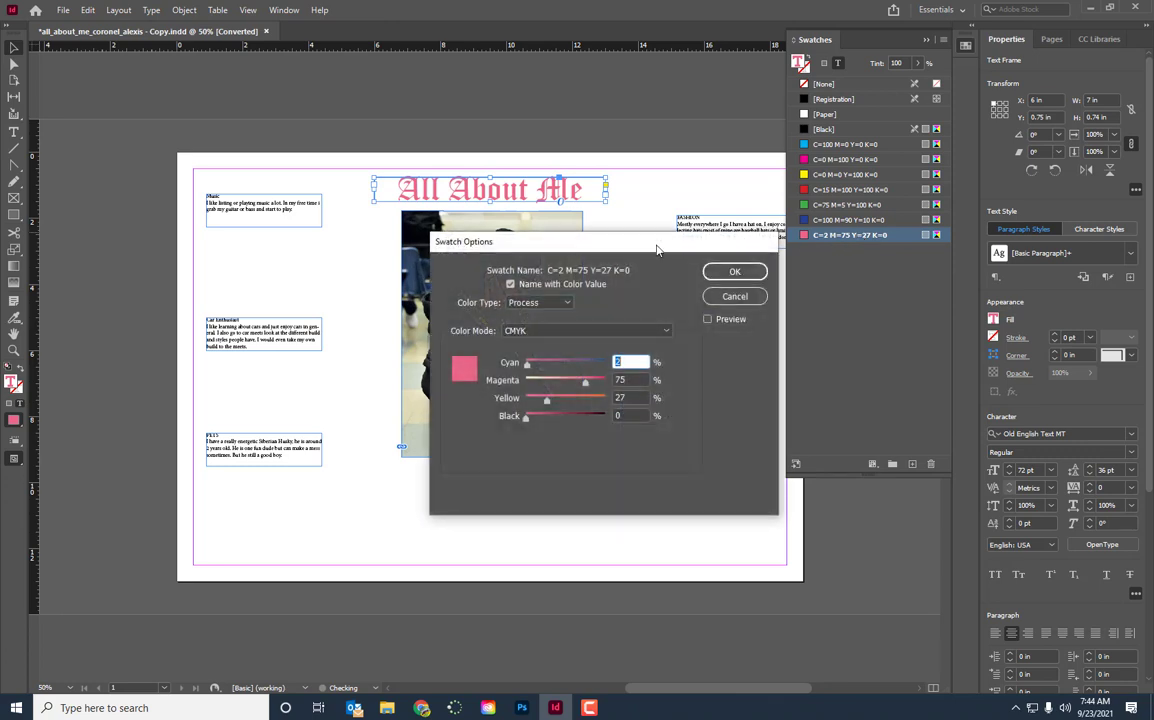
click(519, 285)
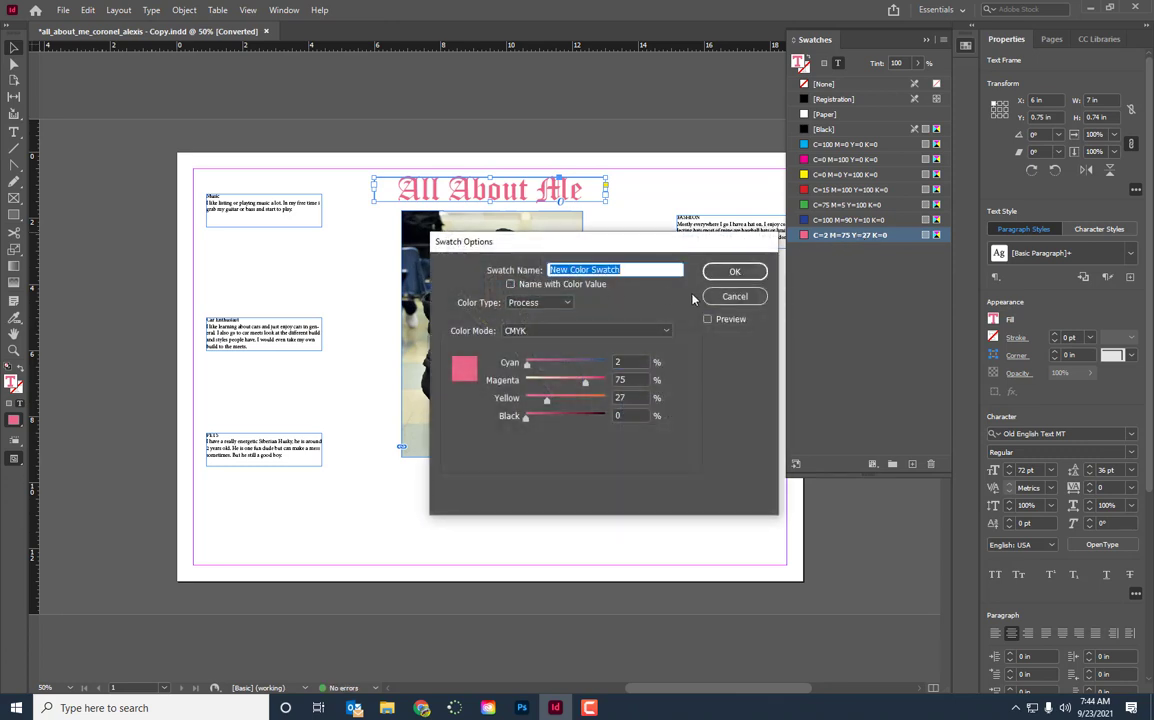
text(Elijah)
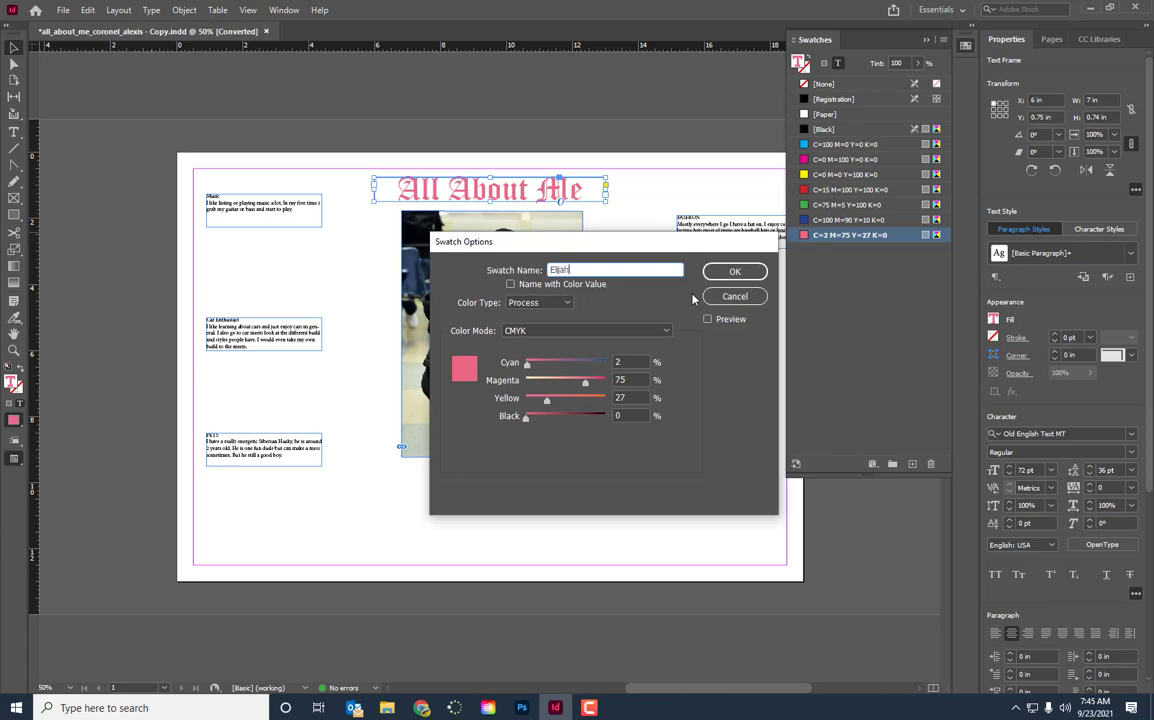
text( Pink)
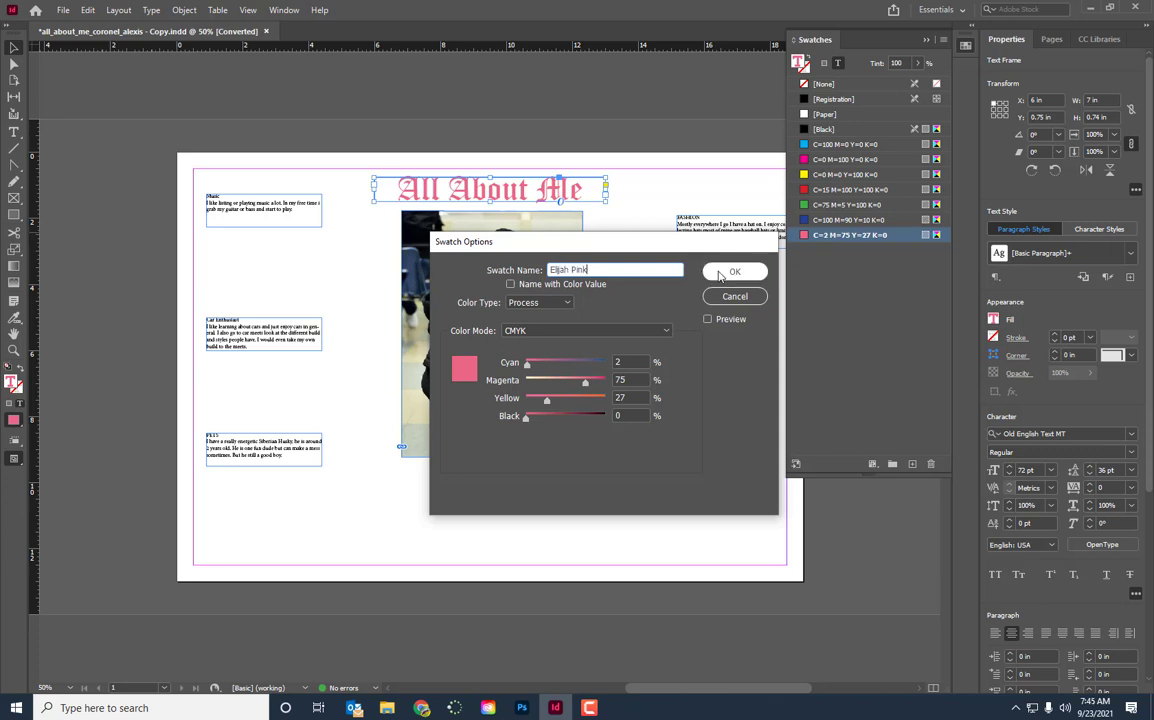
click(734, 271)
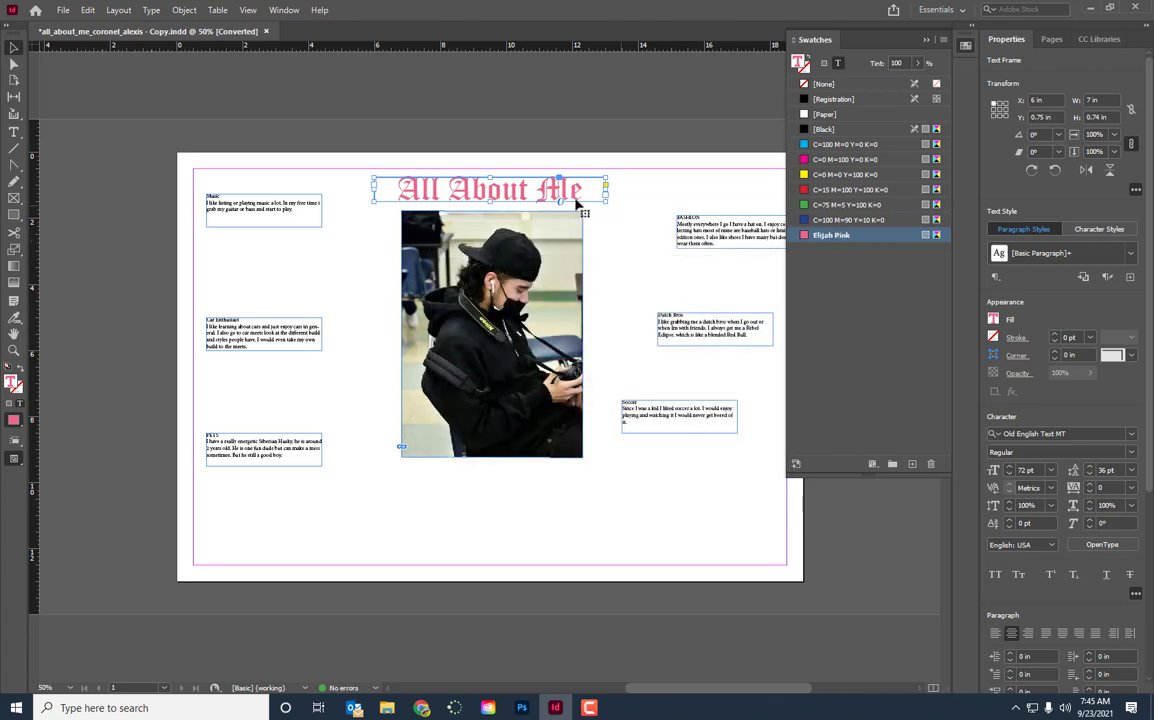
Highlight the title text, then return to the Selection tool and deselect everything on the page
double_click(520, 193)
triple_click(520, 193)
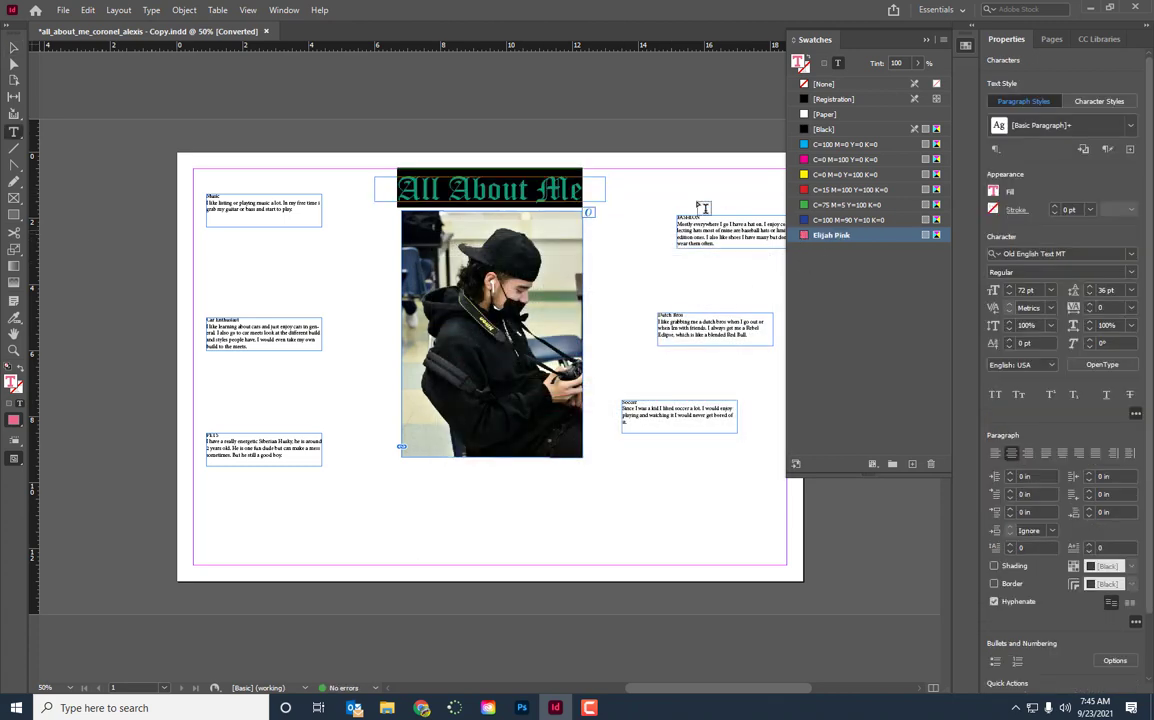
click(14, 47)
click(605, 255)
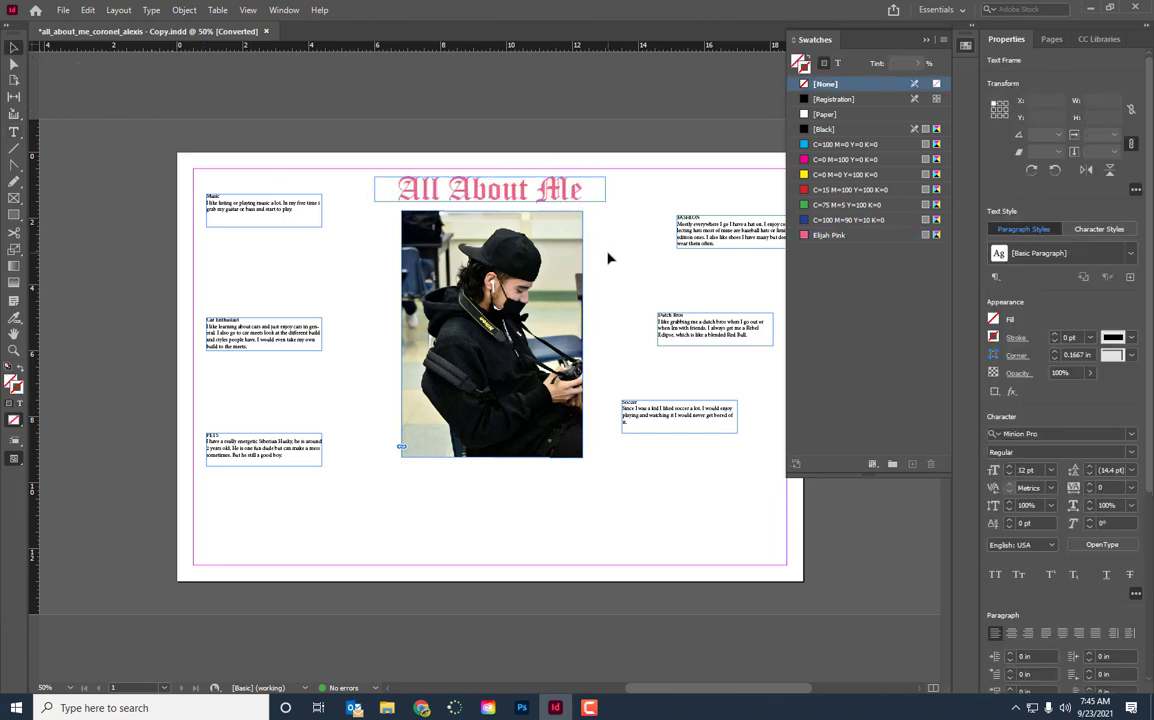
Duplicate the custom pink swatch and set the copy to Cyan 26, Magenta 91, Yellow 6, Black 31
click(832, 235)
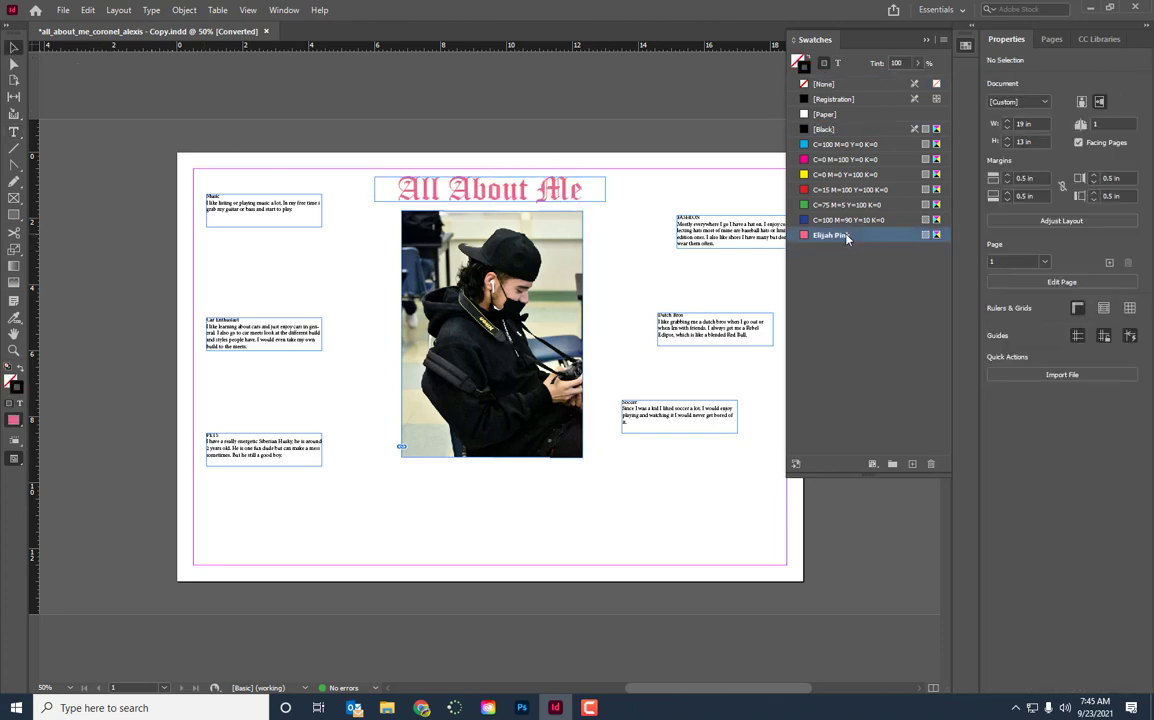
click(912, 465)
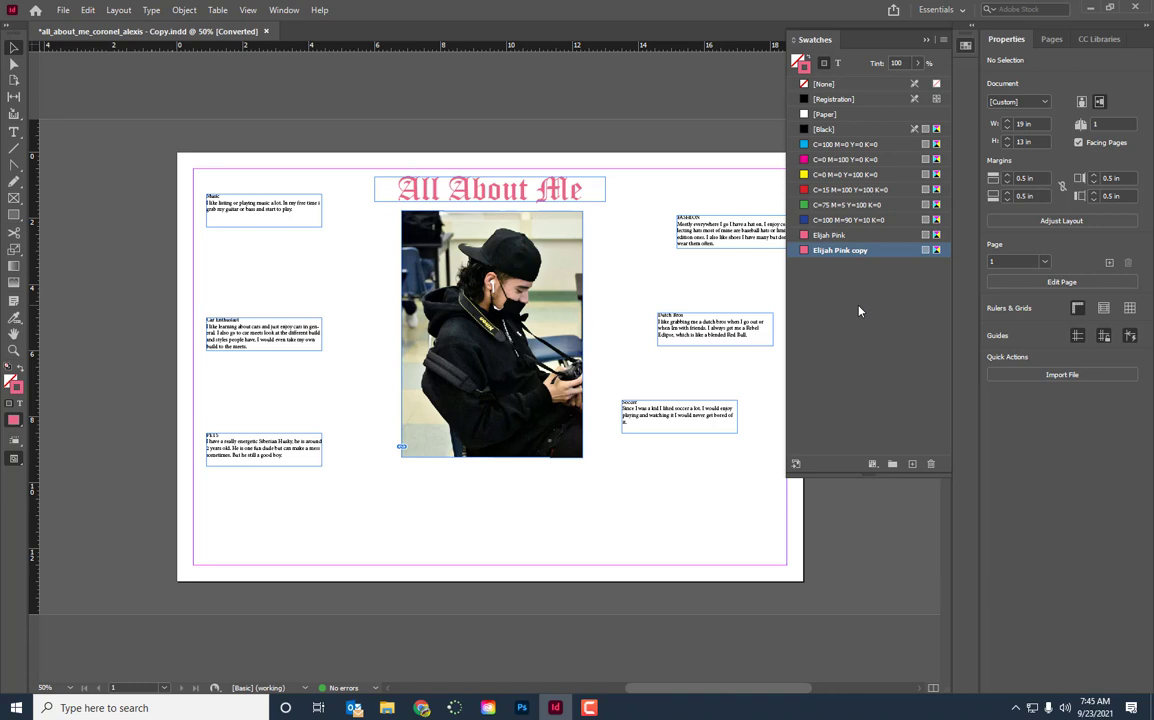
double_click(843, 252)
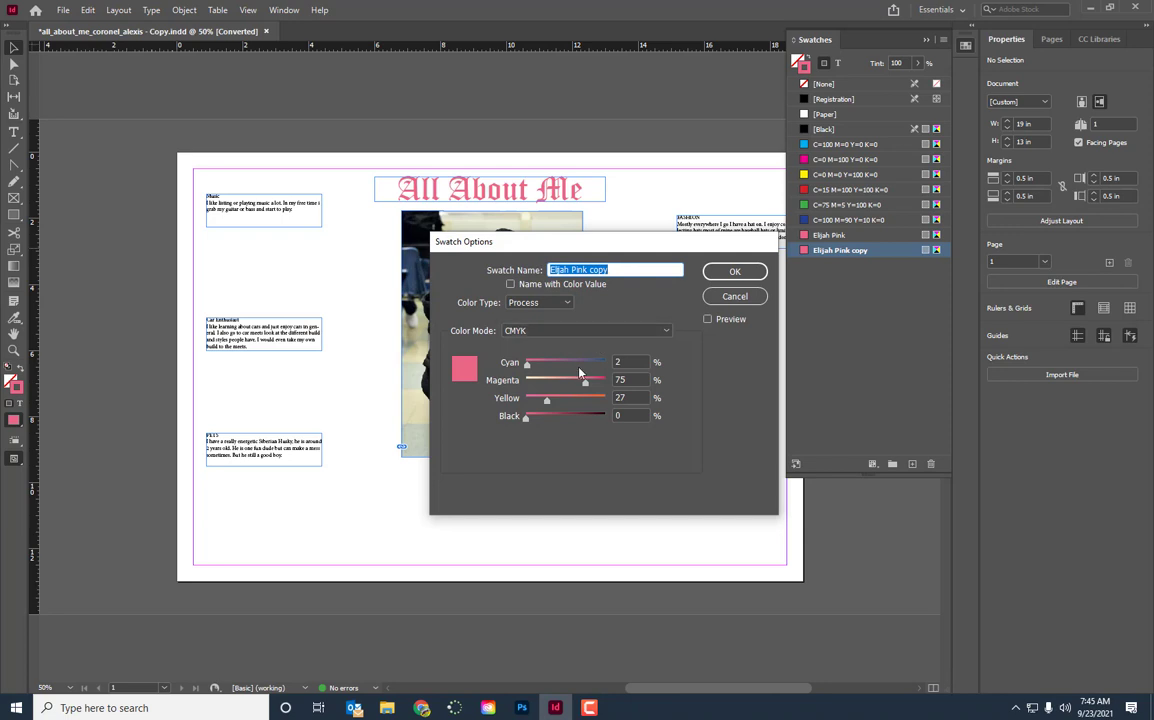
drag(530, 368, 597, 369)
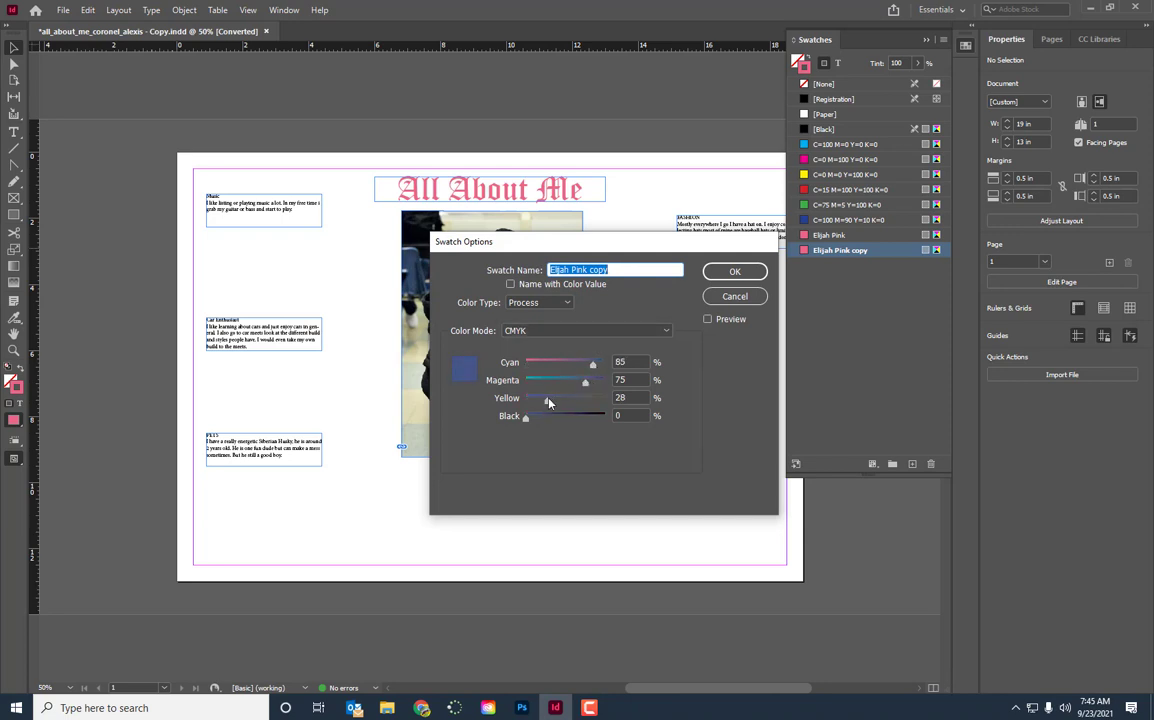
mouse_move(549, 401)
mouse_down()
mouse_move(533, 403)
mouse_move(547, 420)
mouse_up()
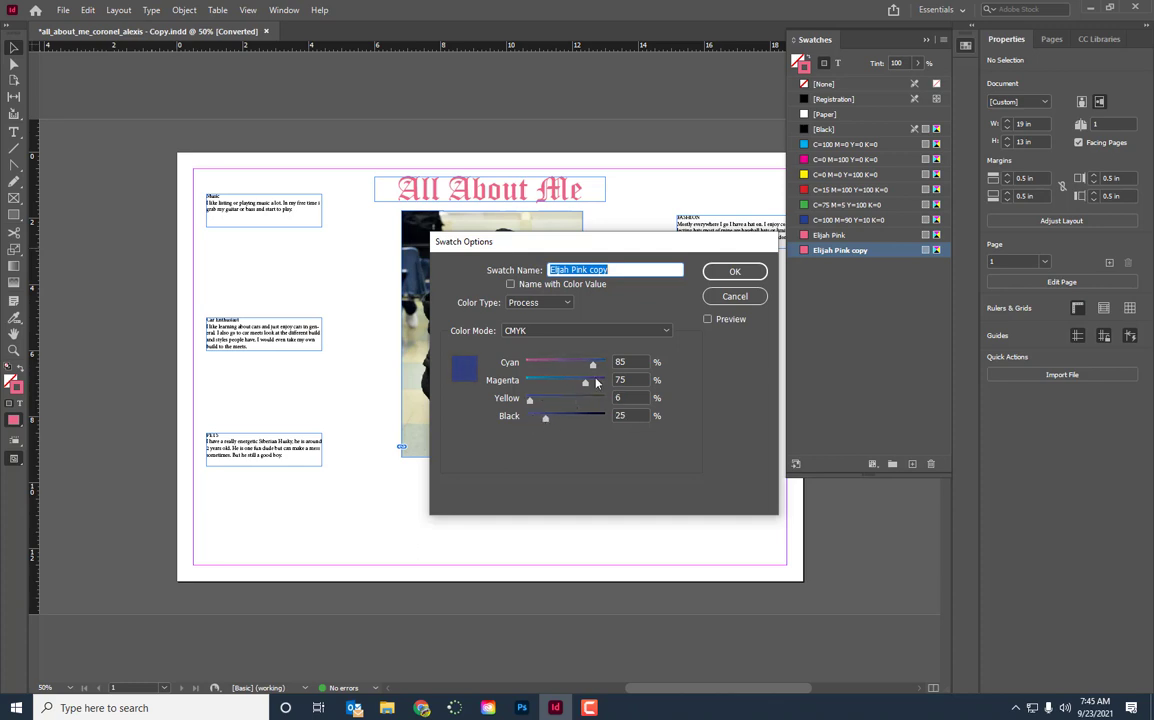
drag(596, 369, 561, 374)
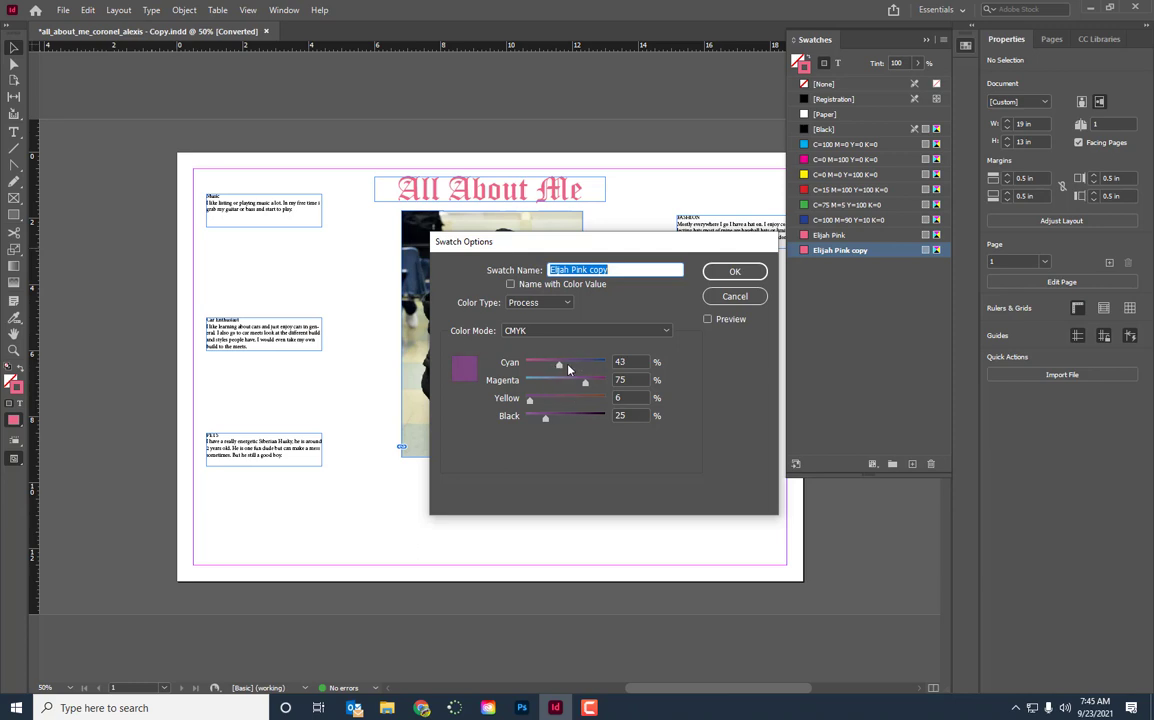
drag(559, 367, 604, 387)
drag(545, 421, 549, 422)
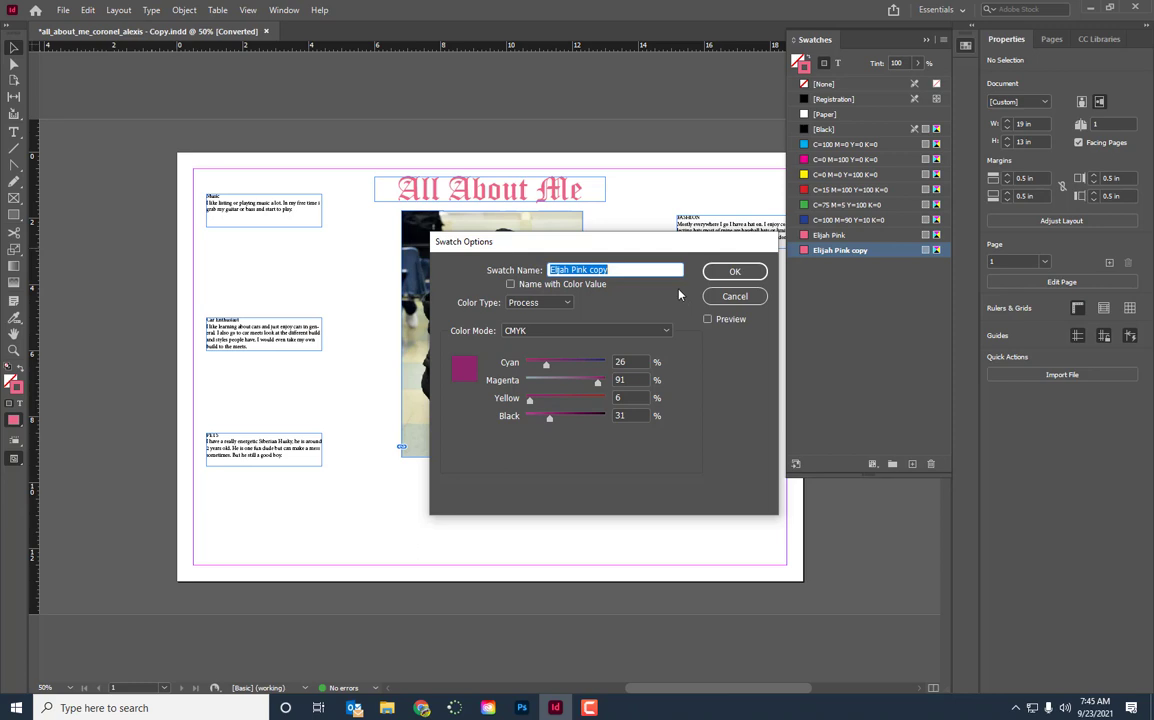
Name the duplicated swatch with a person's first name followed by "Purple" and accept its settings
text(Elektra Purple)
key(Return)
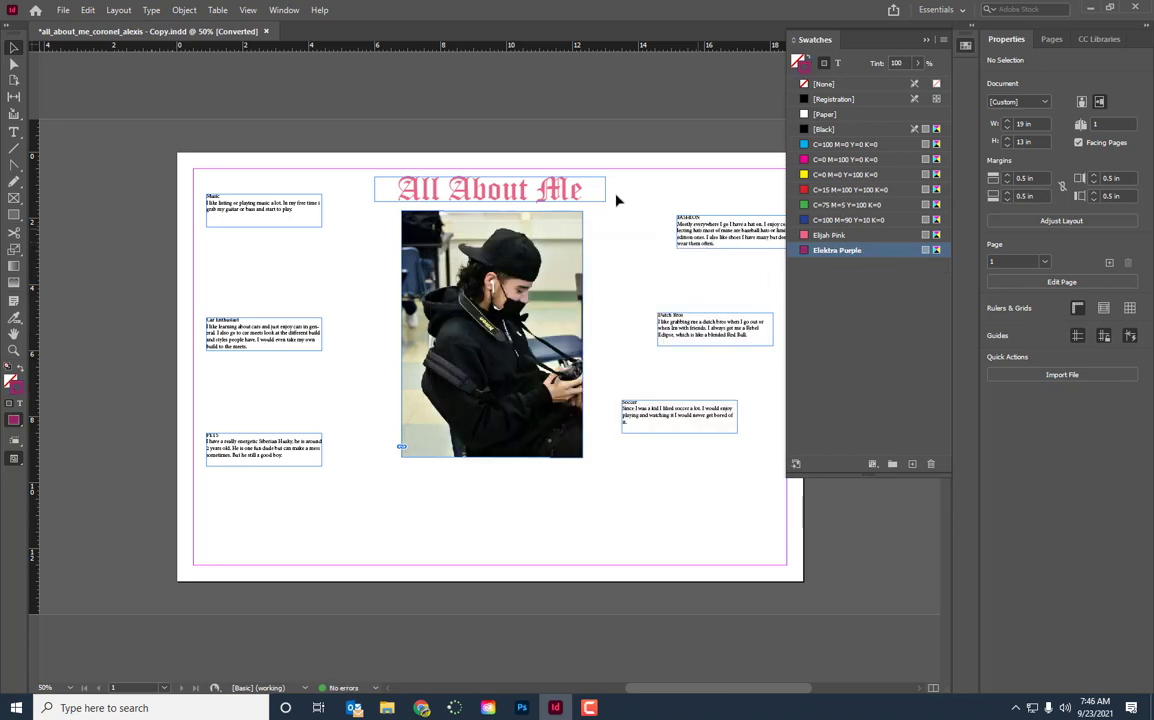
Apply the custom purple swatch to the text of the "All About Me" title frame and deselect it
click(528, 190)
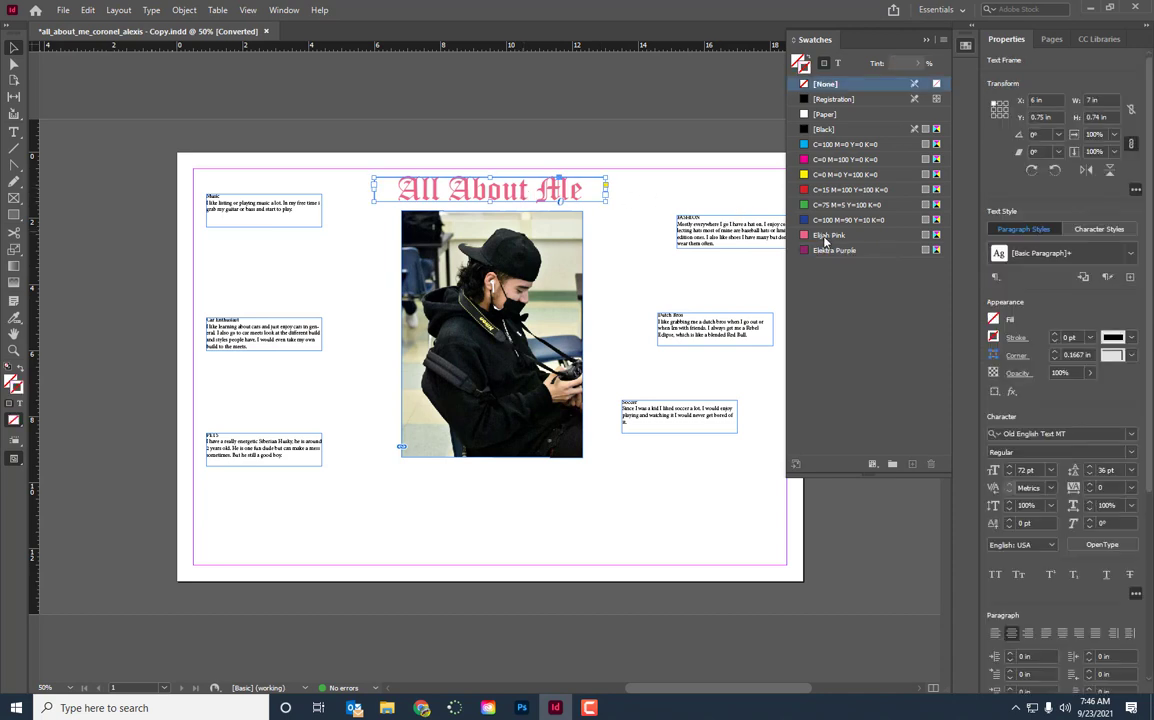
click(838, 63)
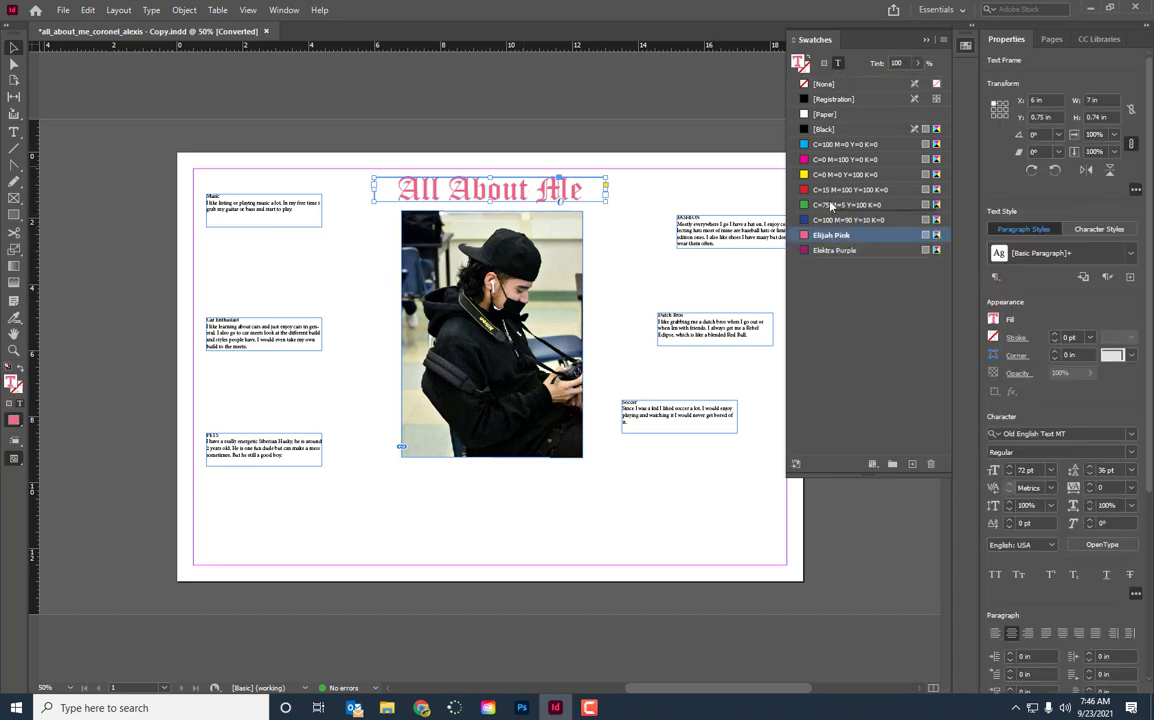
click(836, 250)
click(567, 205)
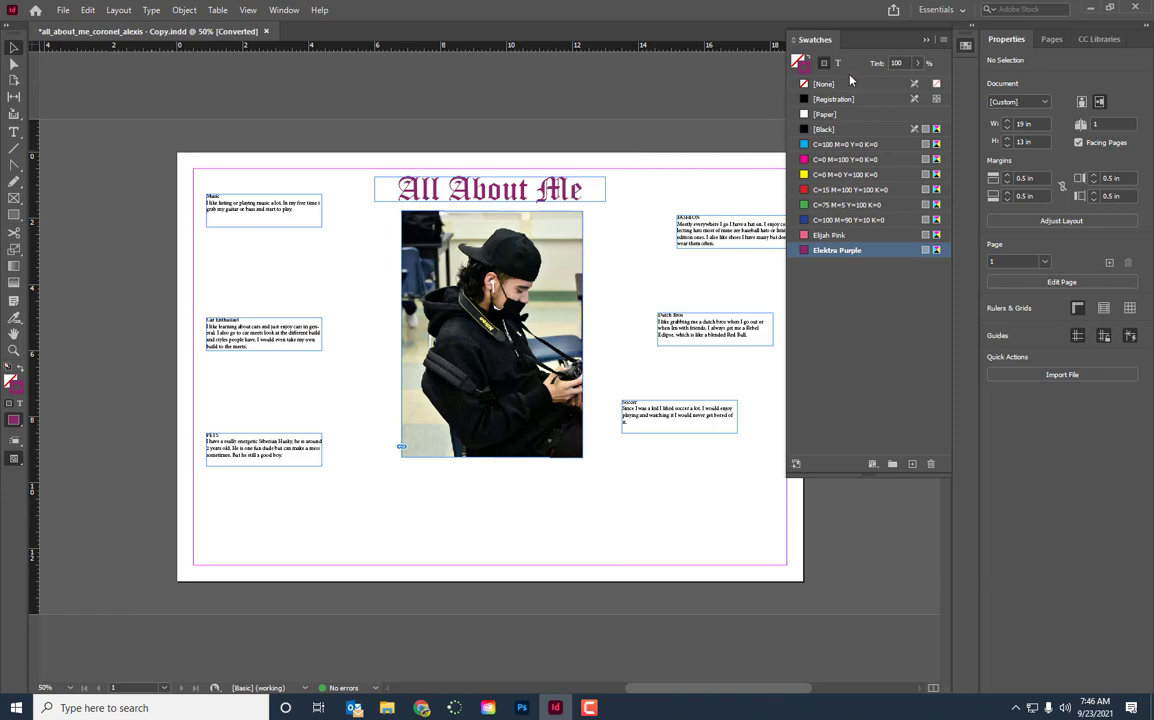
Put the swatches away, show the document's layers, and hide and reshow Layer 1 to check its contents
click(926, 41)
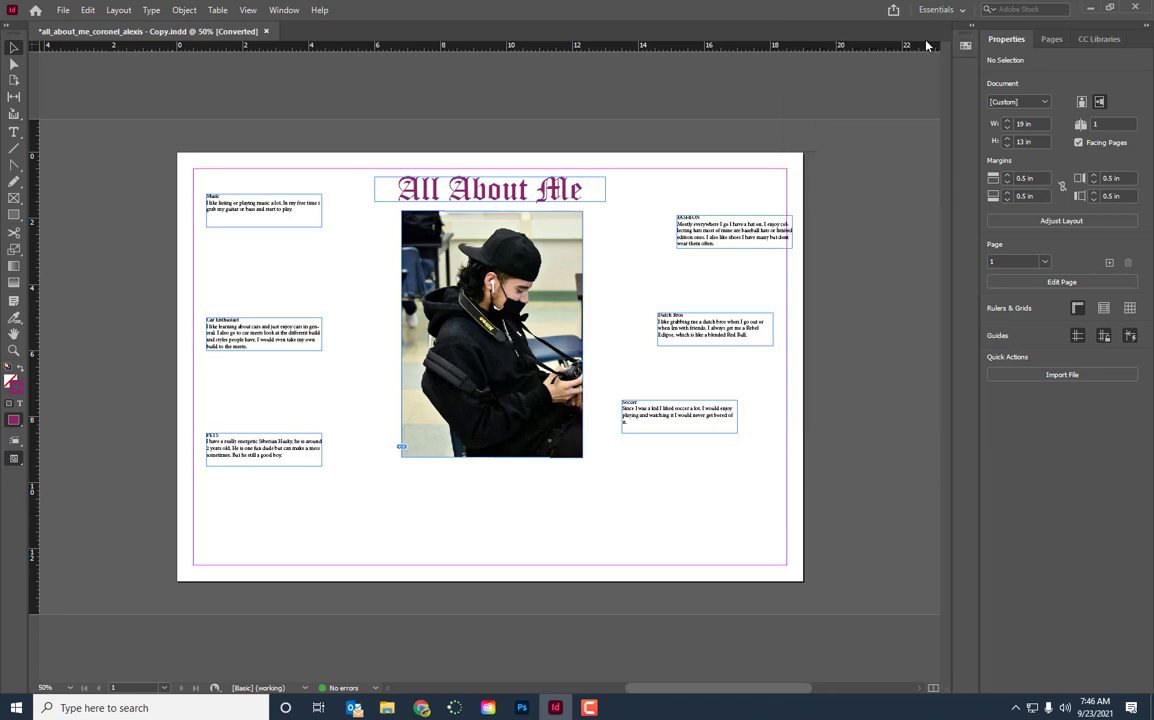
click(284, 10)
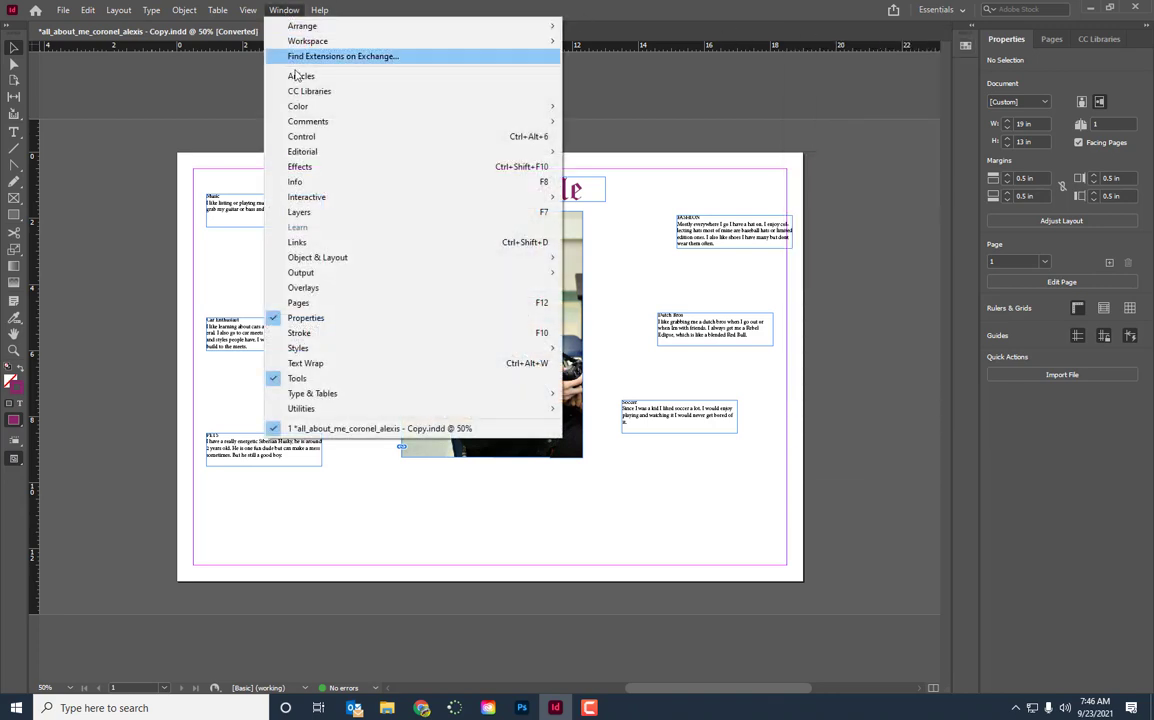
click(304, 212)
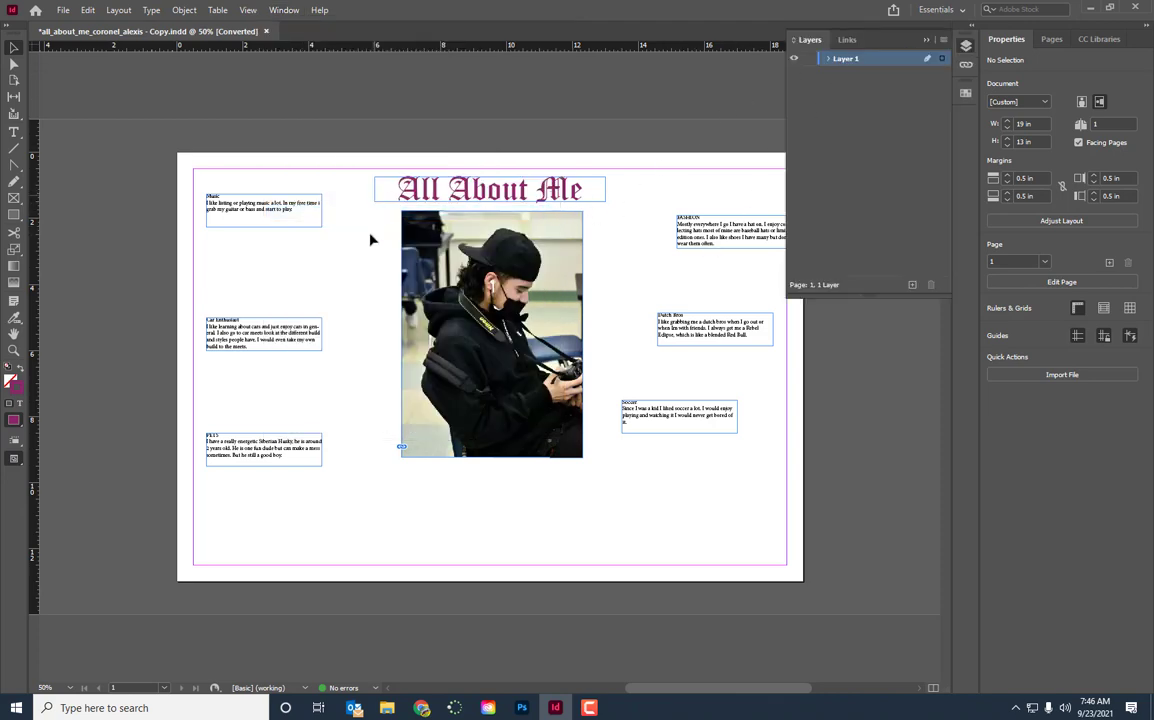
click(794, 60)
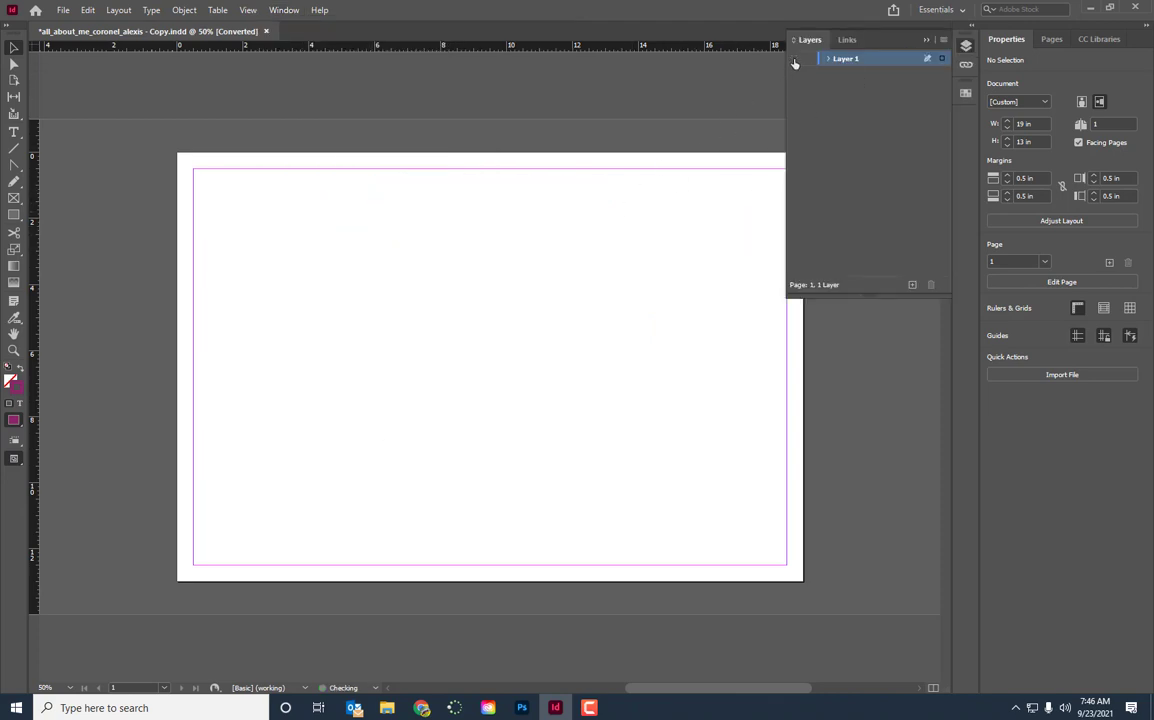
click(794, 59)
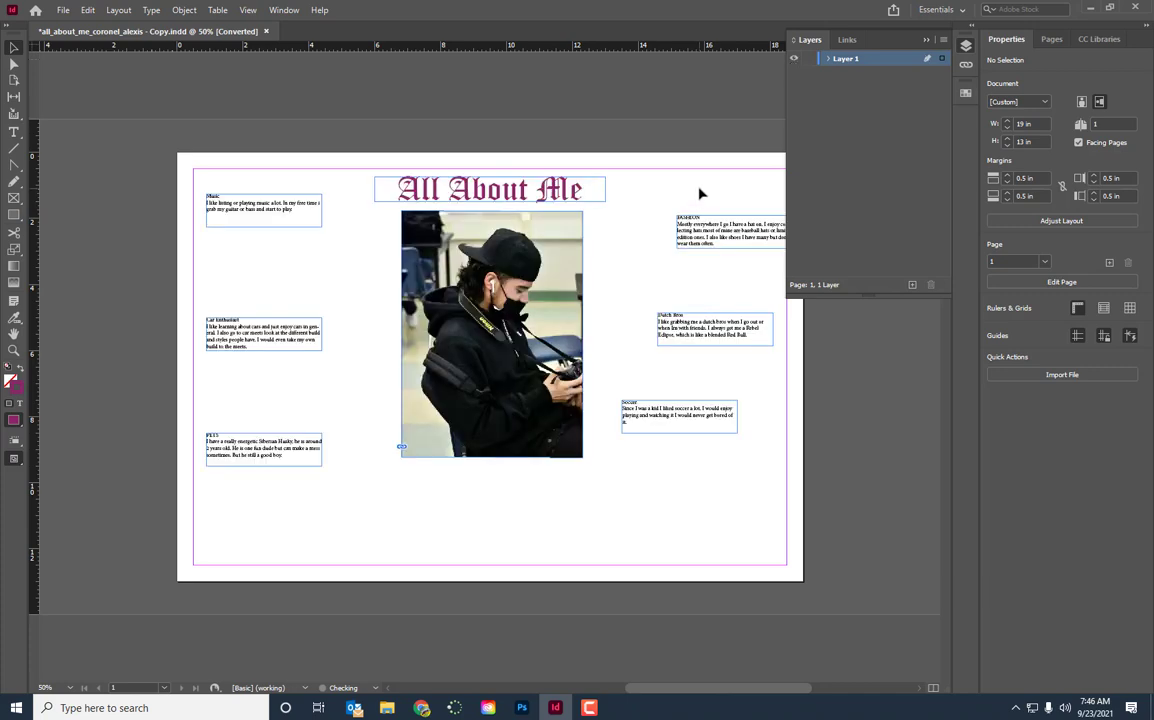
Add a new layer, move it beneath Layer 1 and name it "background"
click(911, 287)
drag(845, 62, 845, 78)
double_click(846, 76)
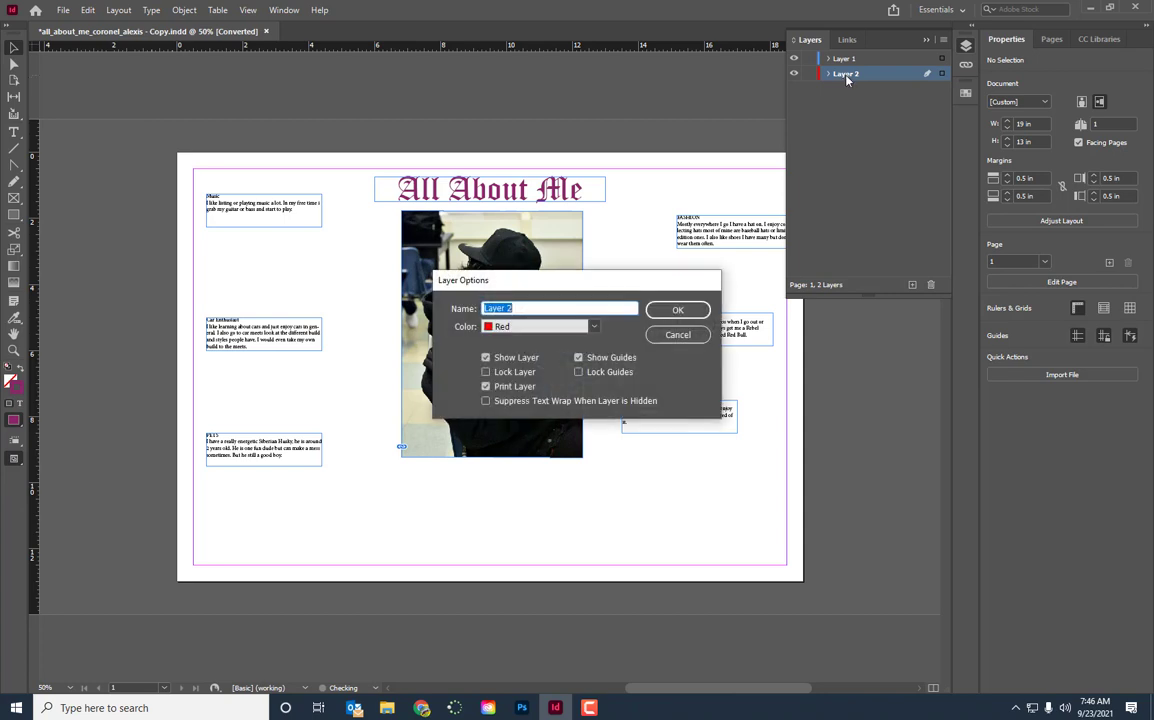
text(b)
key(BackSpace)
text(ackground)
key(Return)
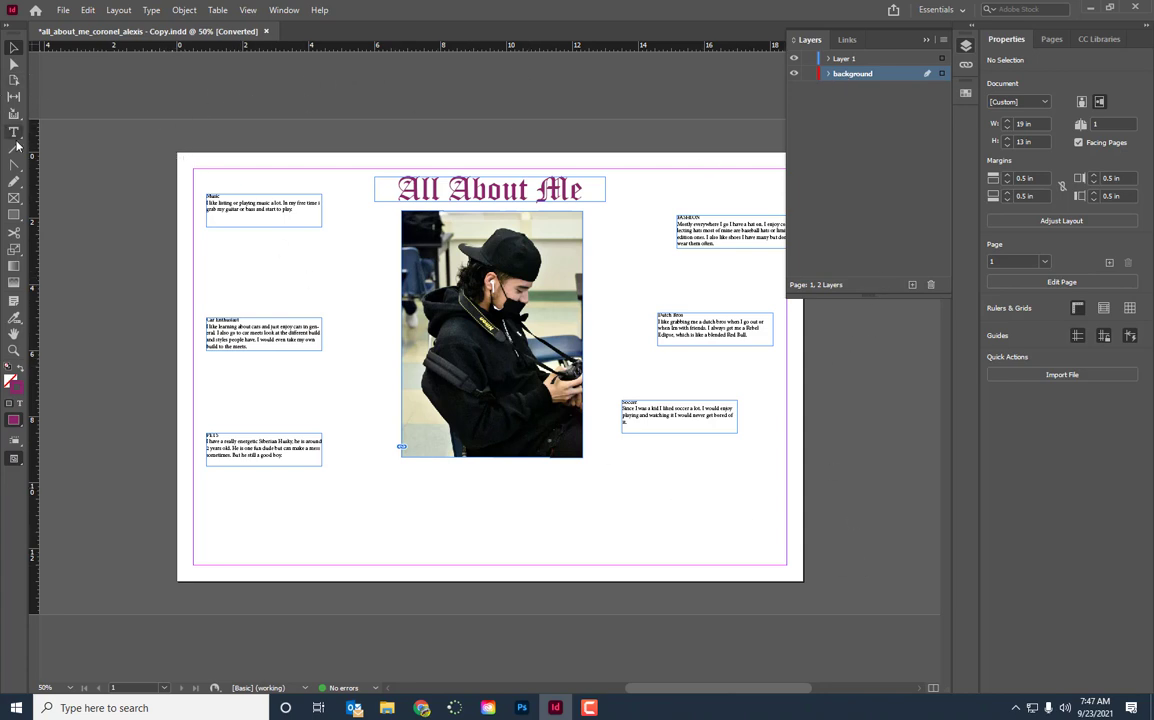
Draw a rectangle about 19.2 by 13.3 in covering the whole page on the background layer and bring up the colour swatches
click(14, 214)
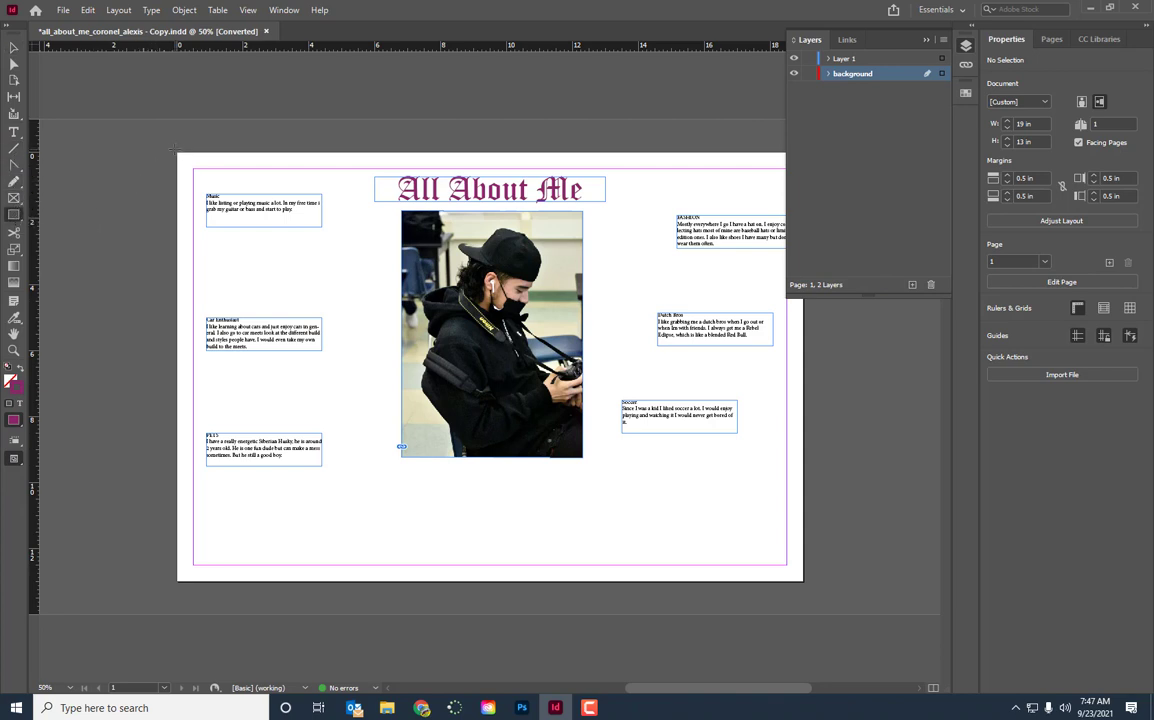
drag(174, 150, 807, 587)
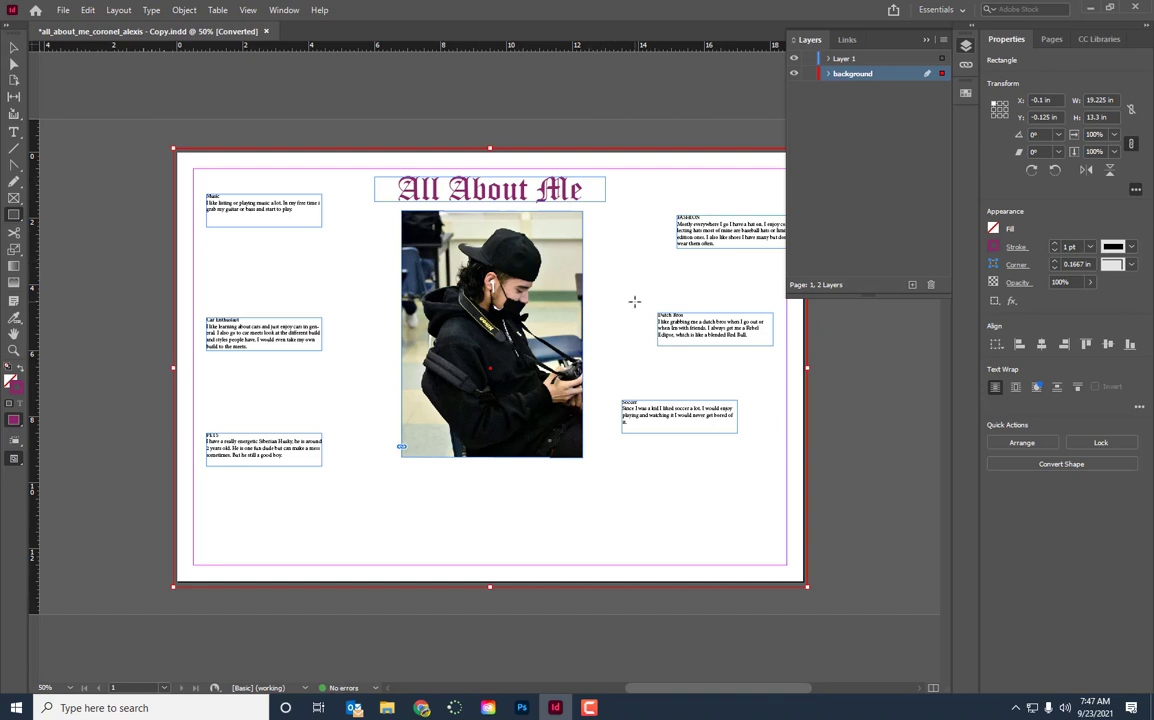
click(283, 10)
mouse_move(297, 110)
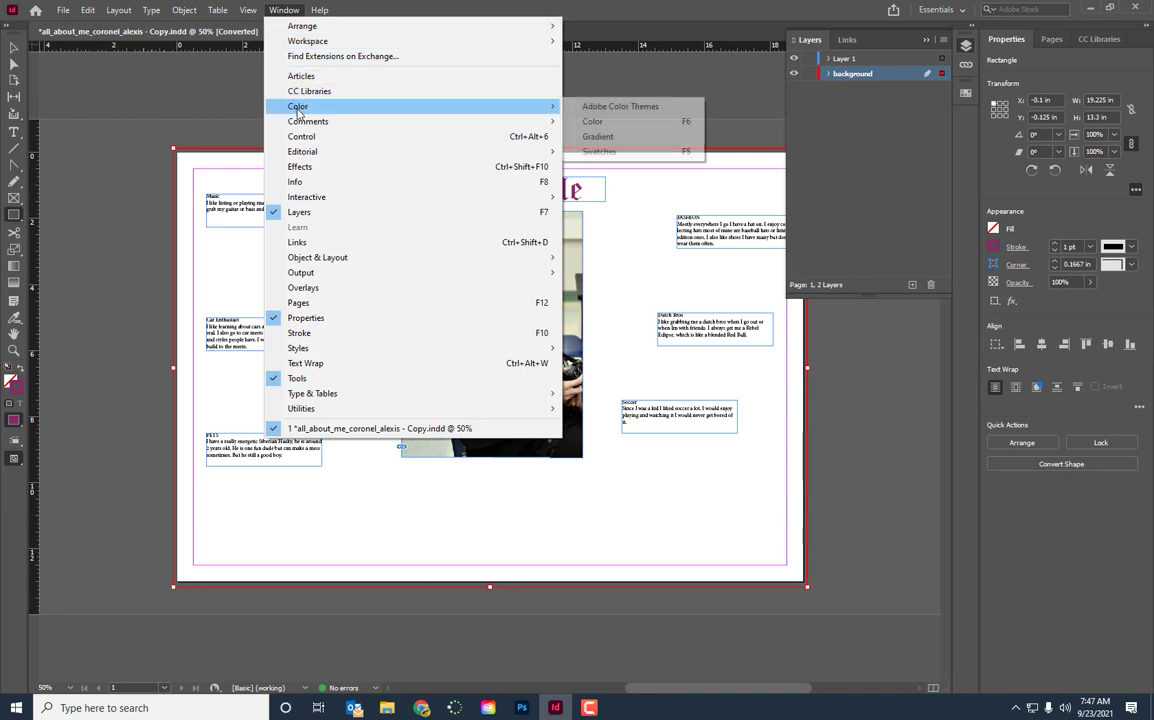
click(615, 151)
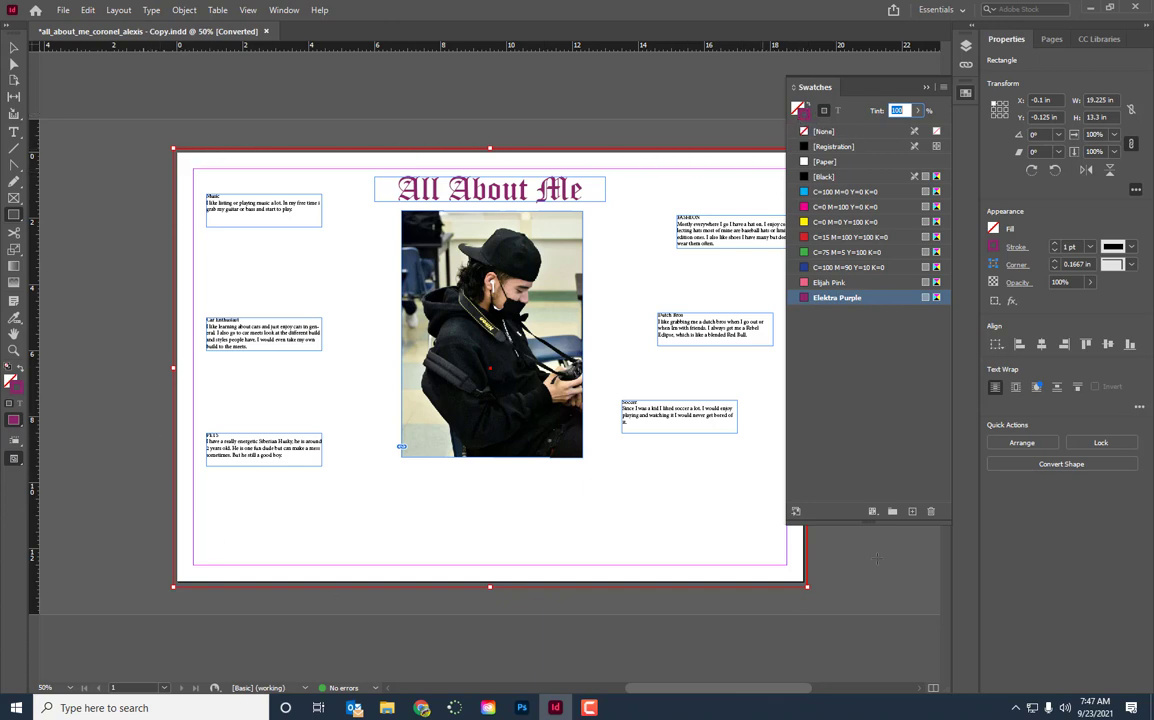
Try stroke weights of 7 pt and 40 pt on the page-sized rectangle and return it to 1 pt
click(1090, 246)
click(1083, 405)
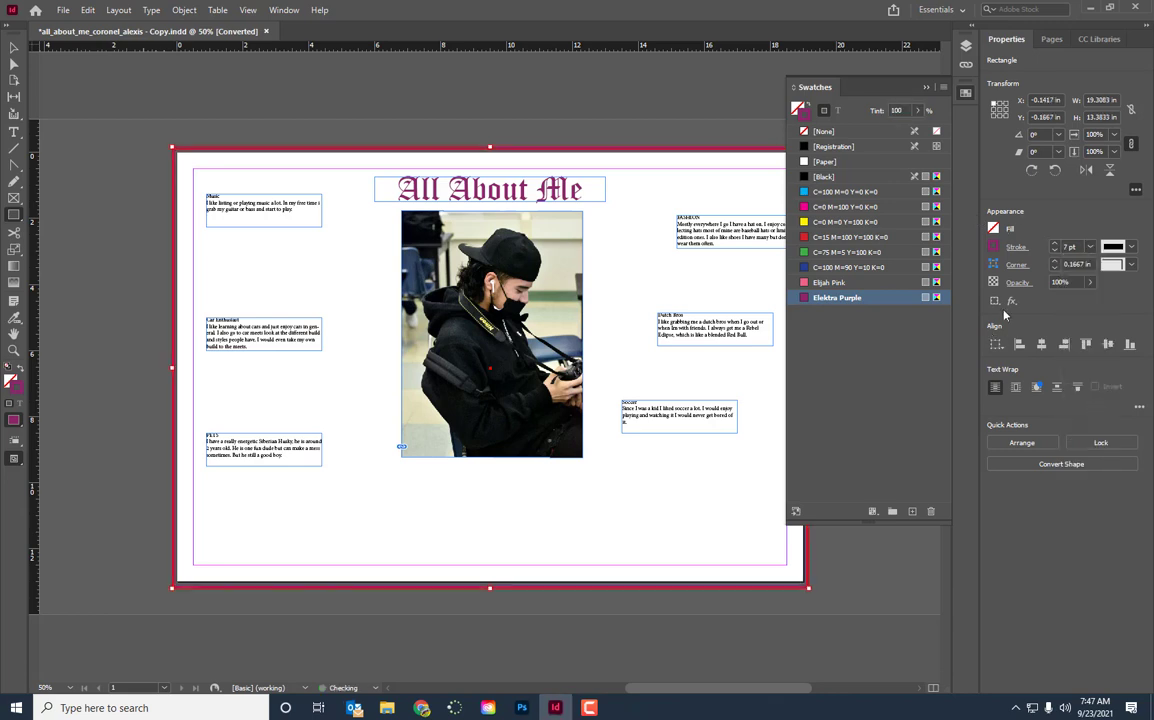
click(1090, 246)
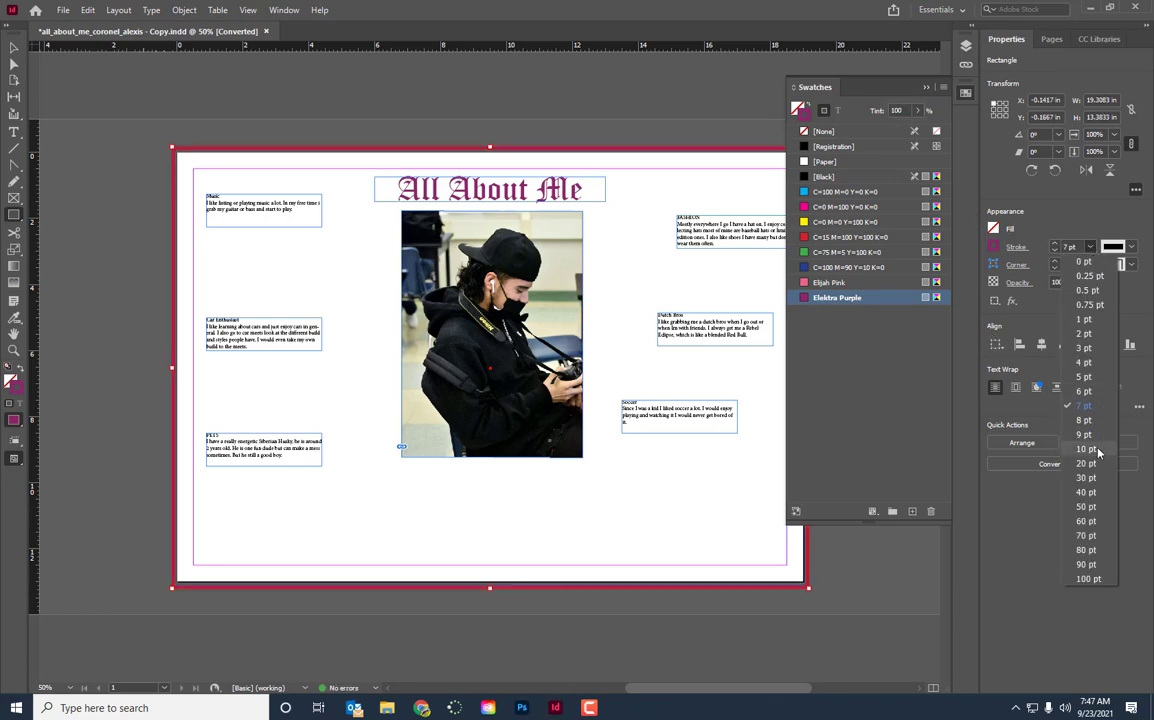
click(1086, 492)
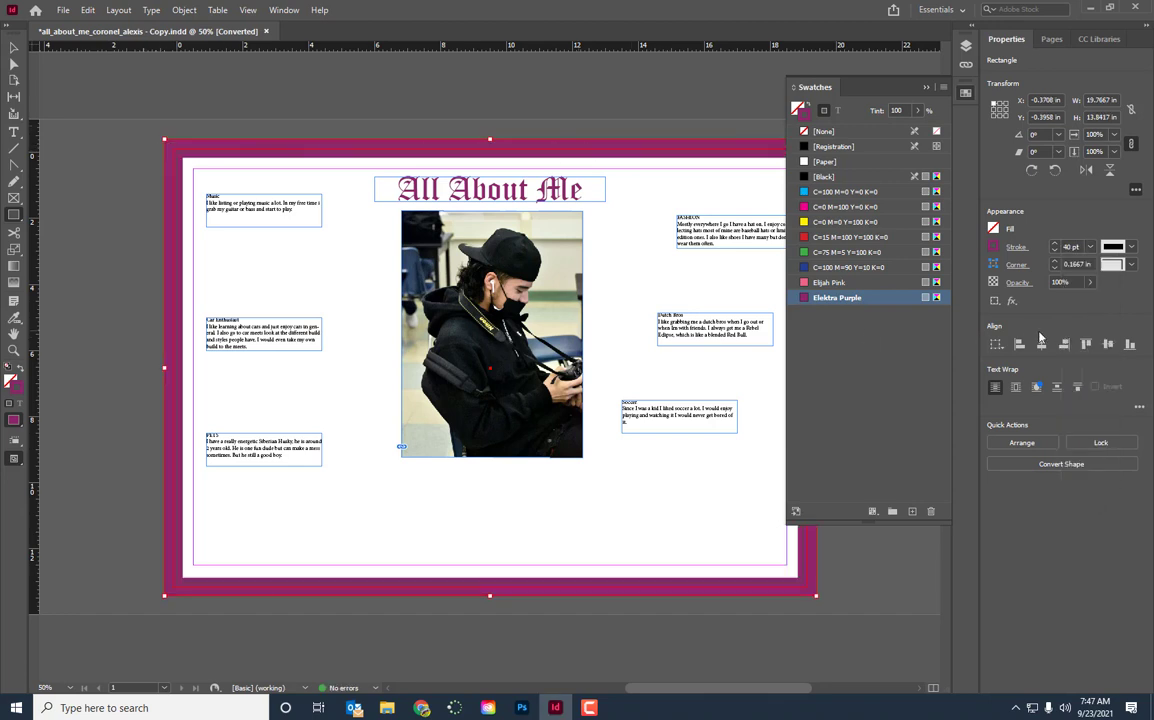
click(1090, 247)
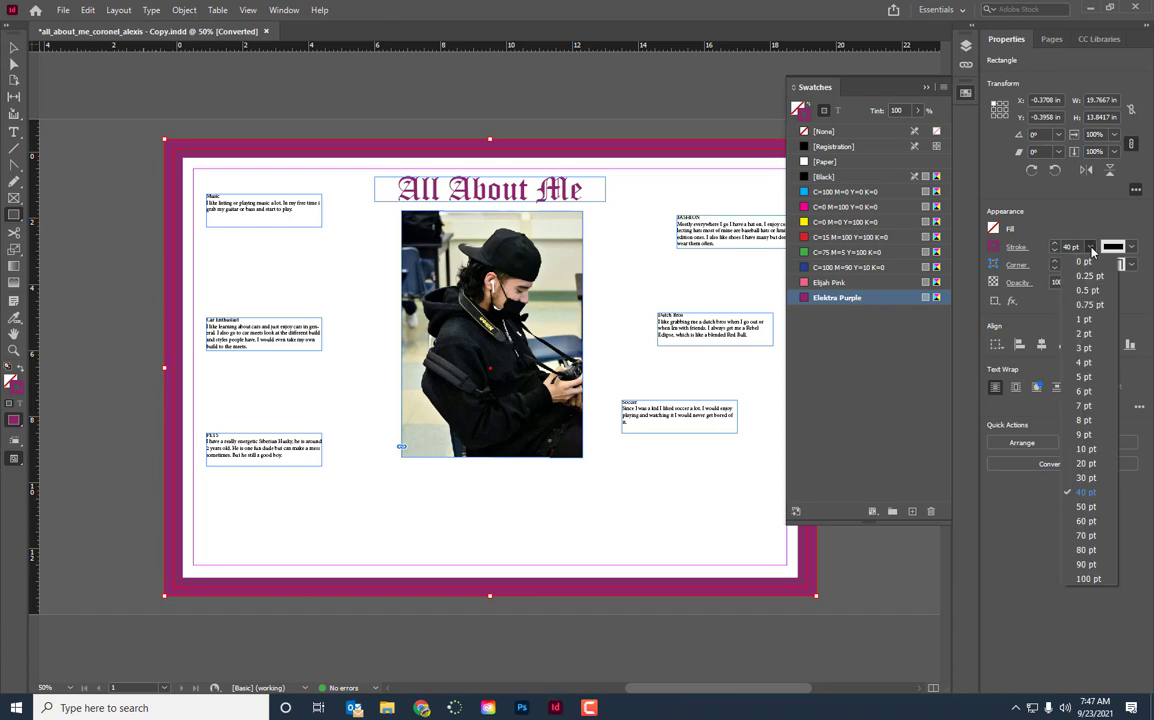
click(1084, 319)
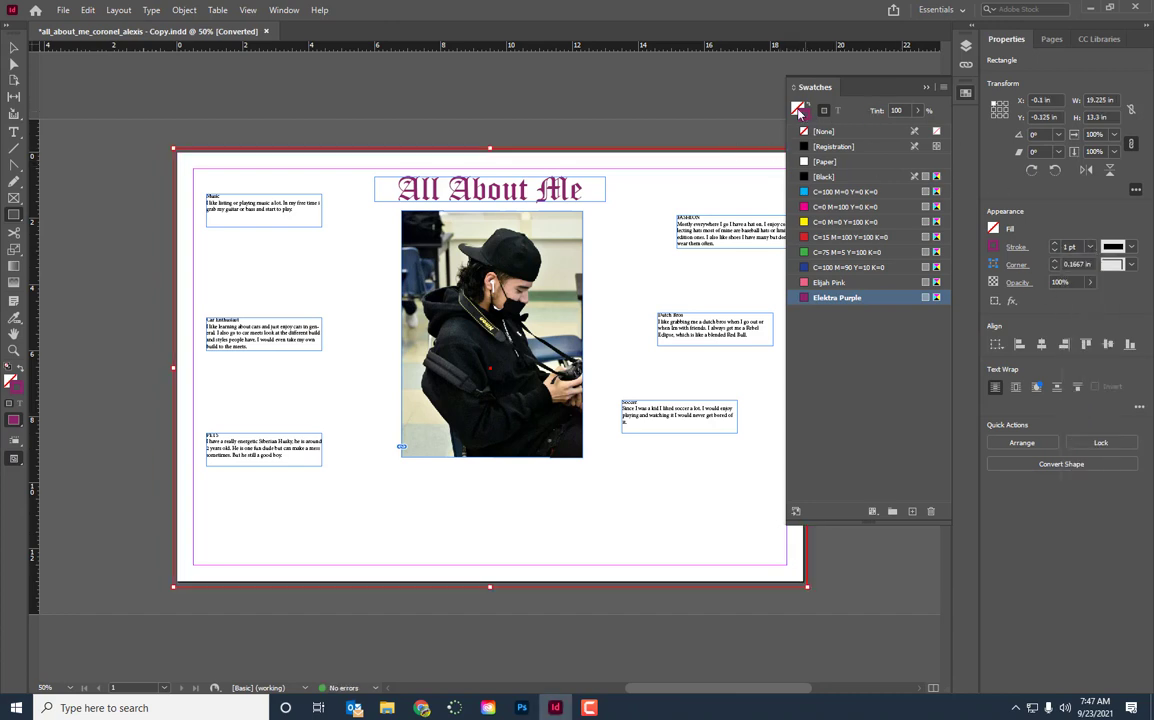
Try cyan, magenta, yellow, red, blue and green swatches as the background rectangle's fill, ending on the custom pink swatch
key(slash)
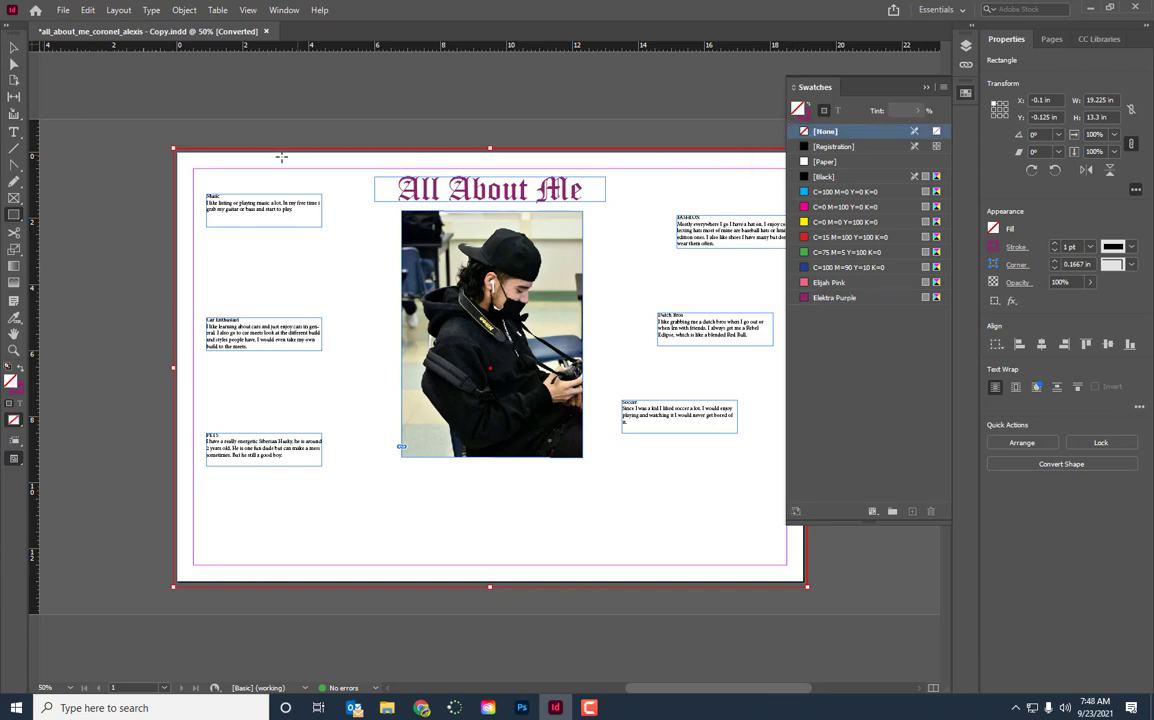
click(824, 194)
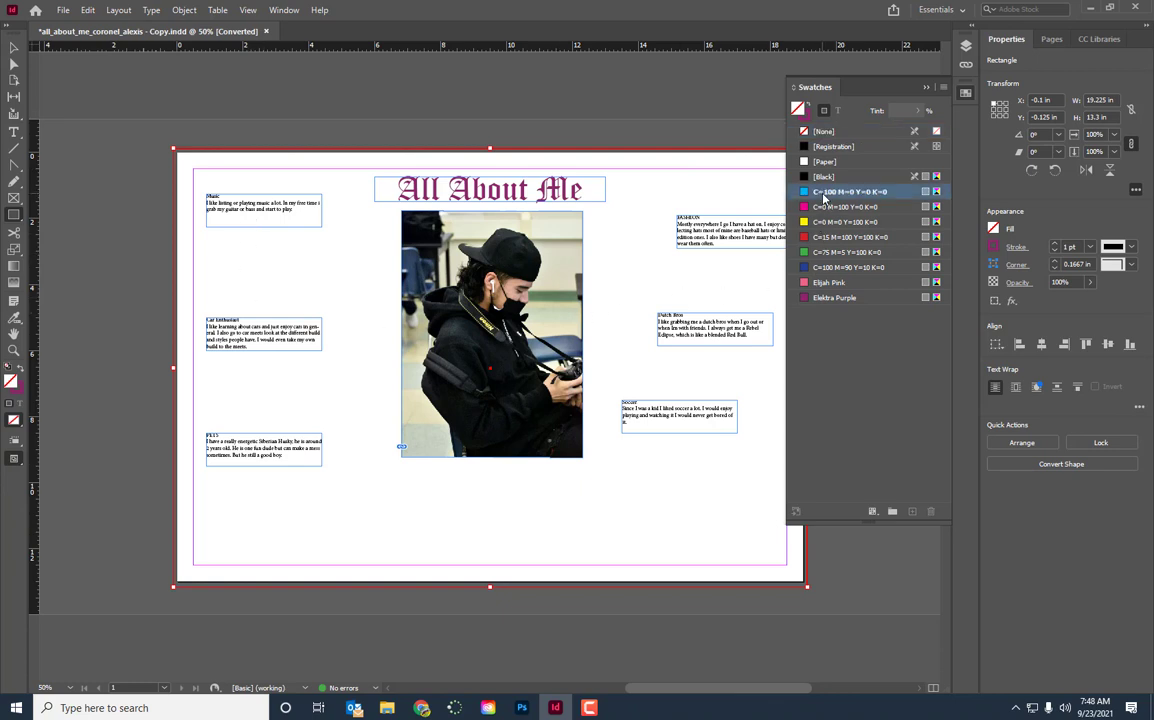
click(824, 207)
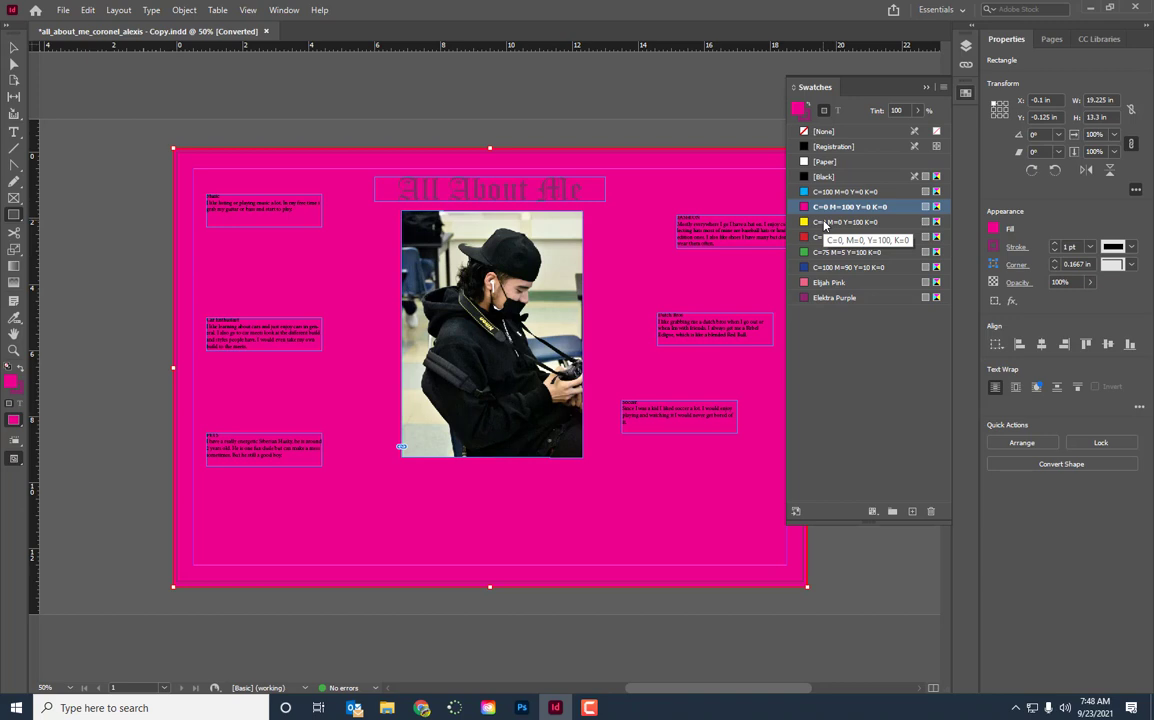
click(824, 222)
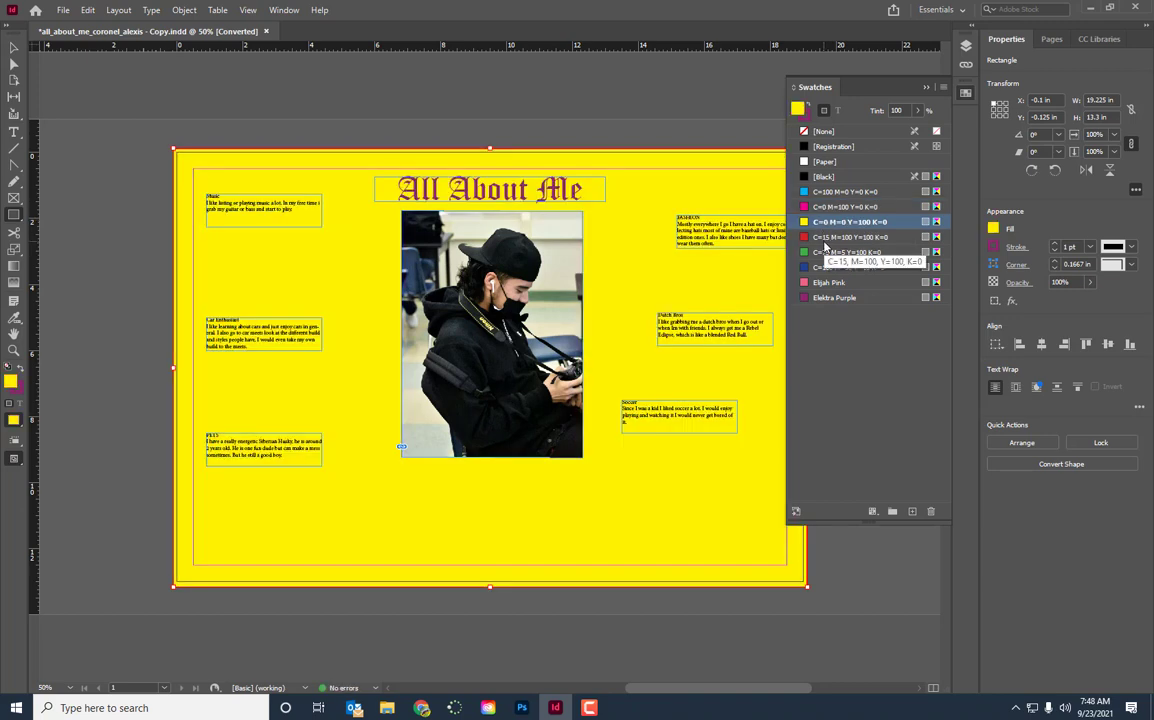
click(825, 241)
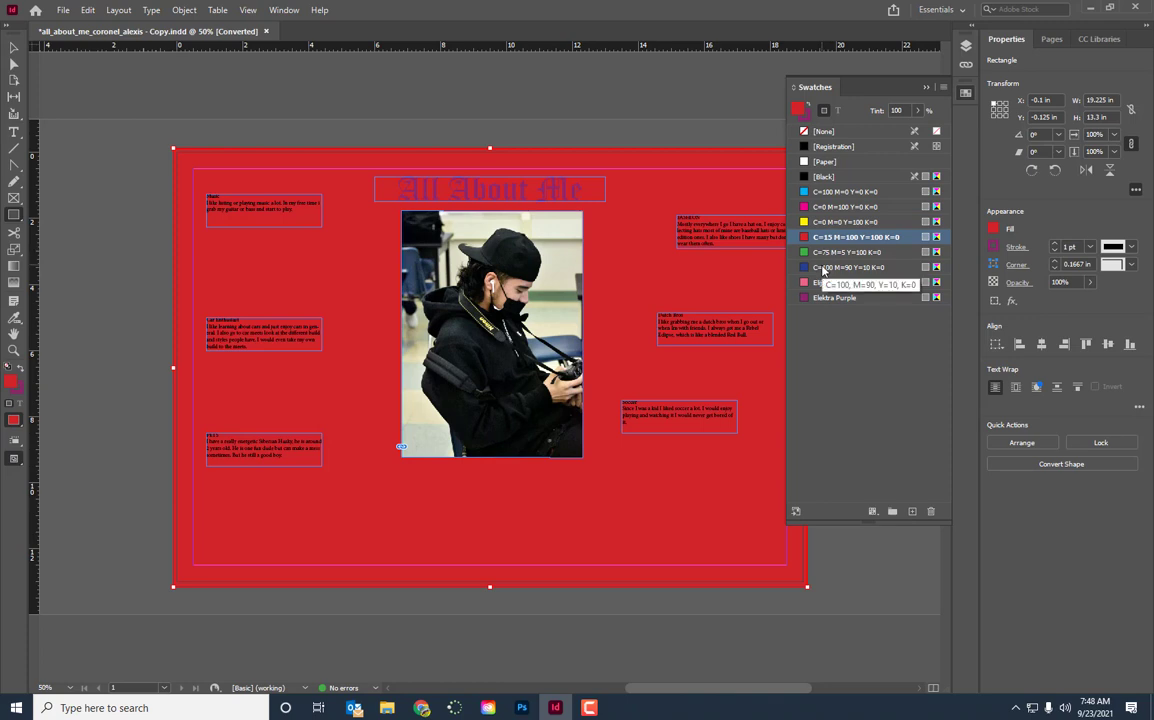
click(822, 268)
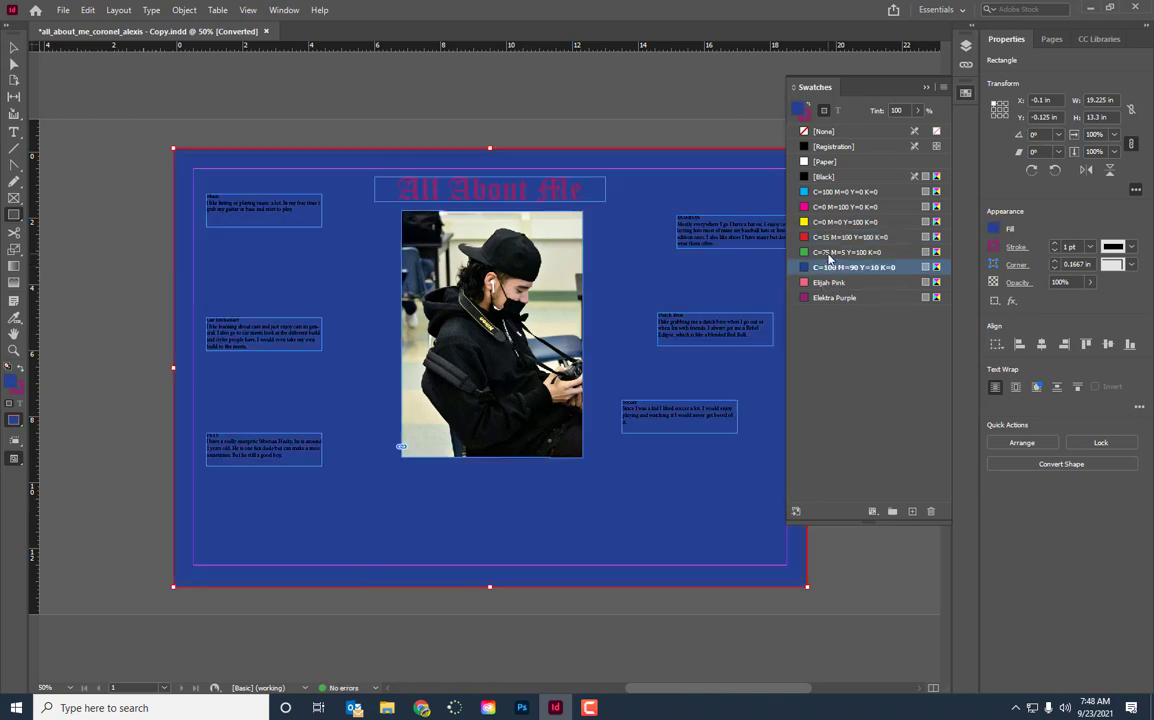
click(828, 254)
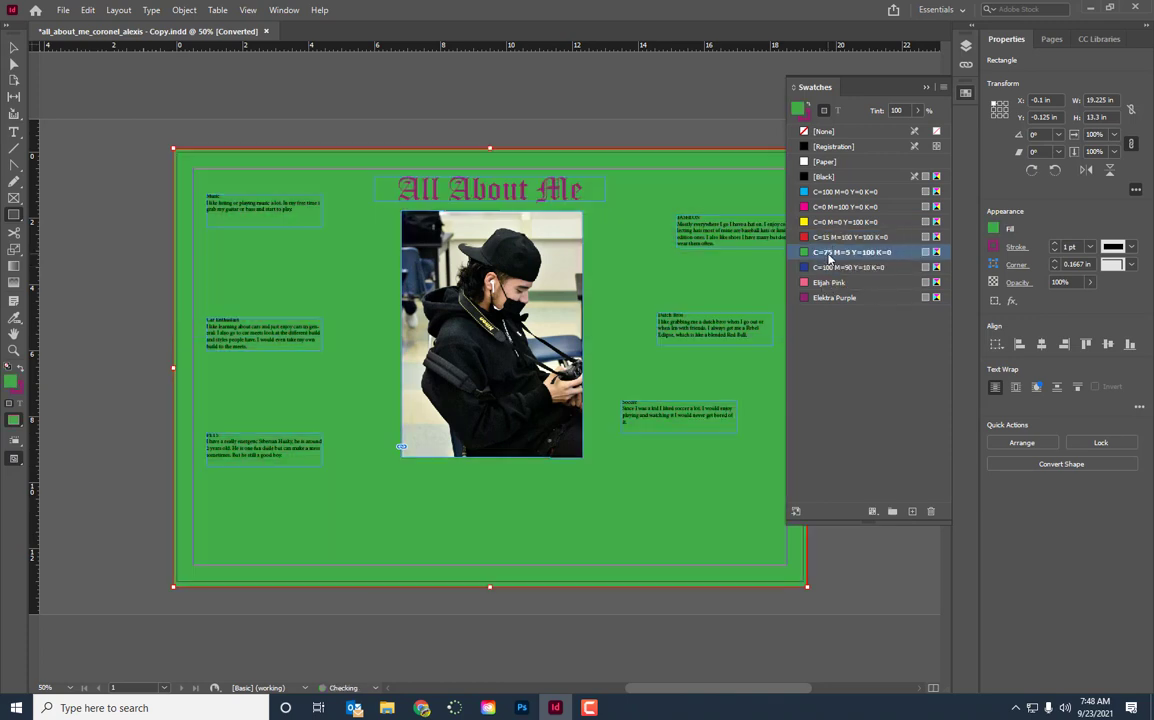
click(828, 285)
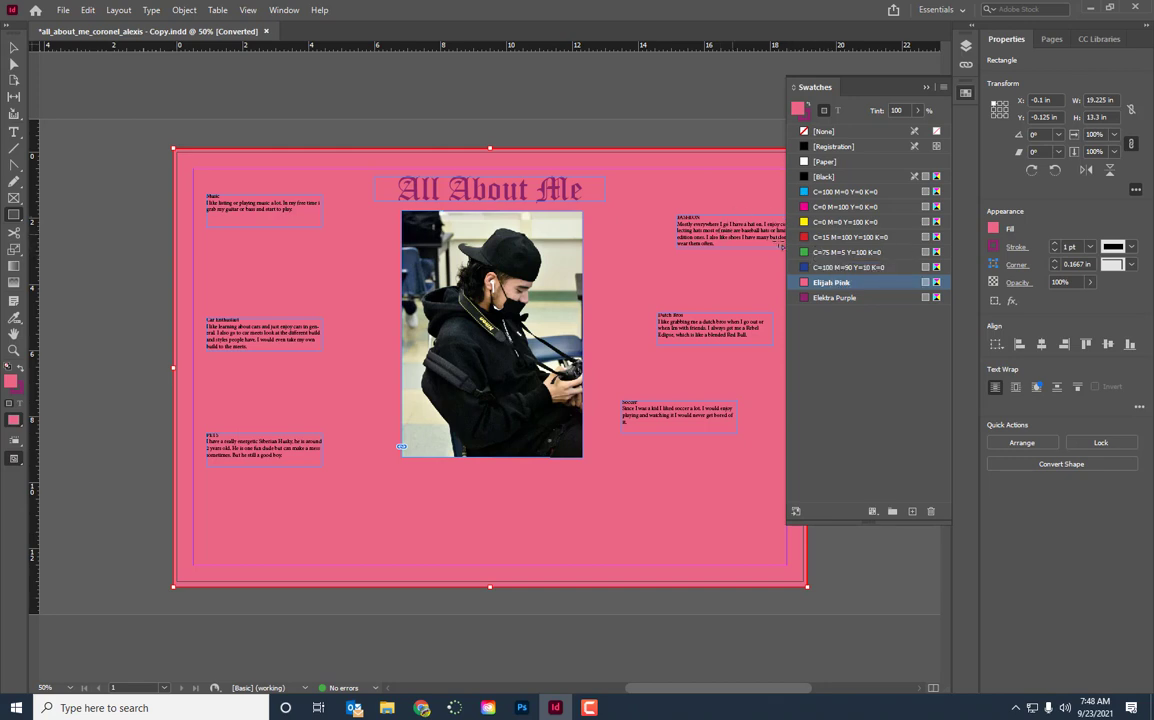
Fill the background rectangle with the C=100 M=90 Y=10 K=0 blue swatch and set its stroke to None
click(845, 267)
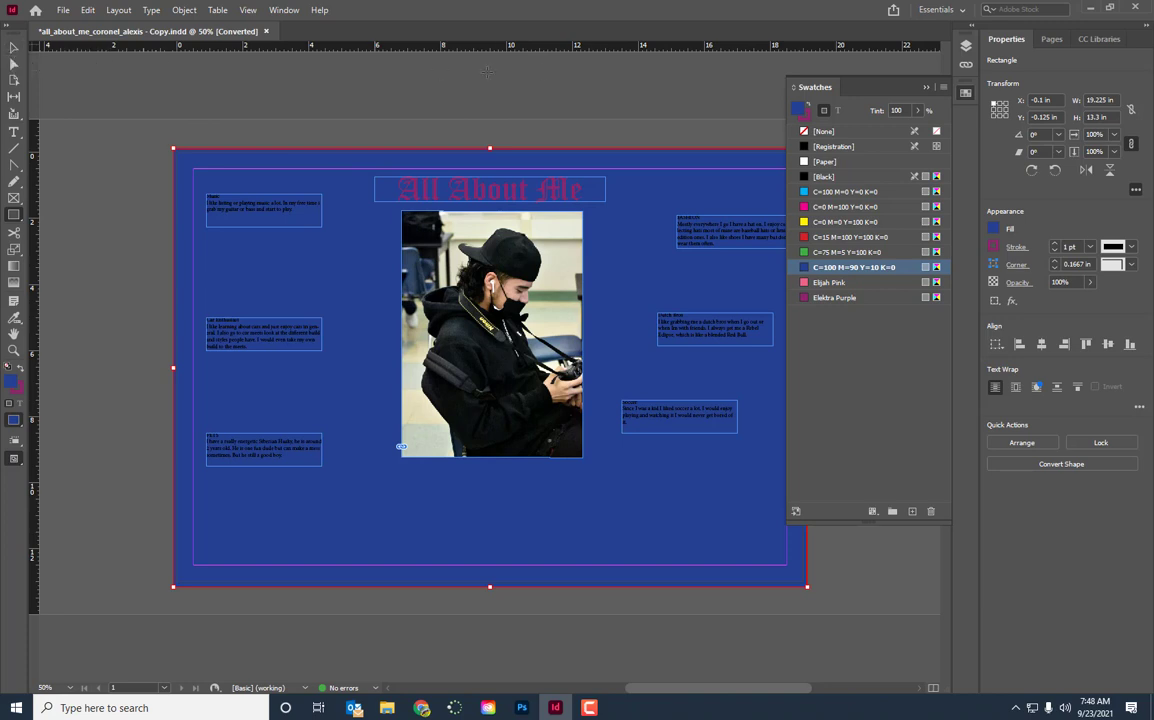
click(808, 117)
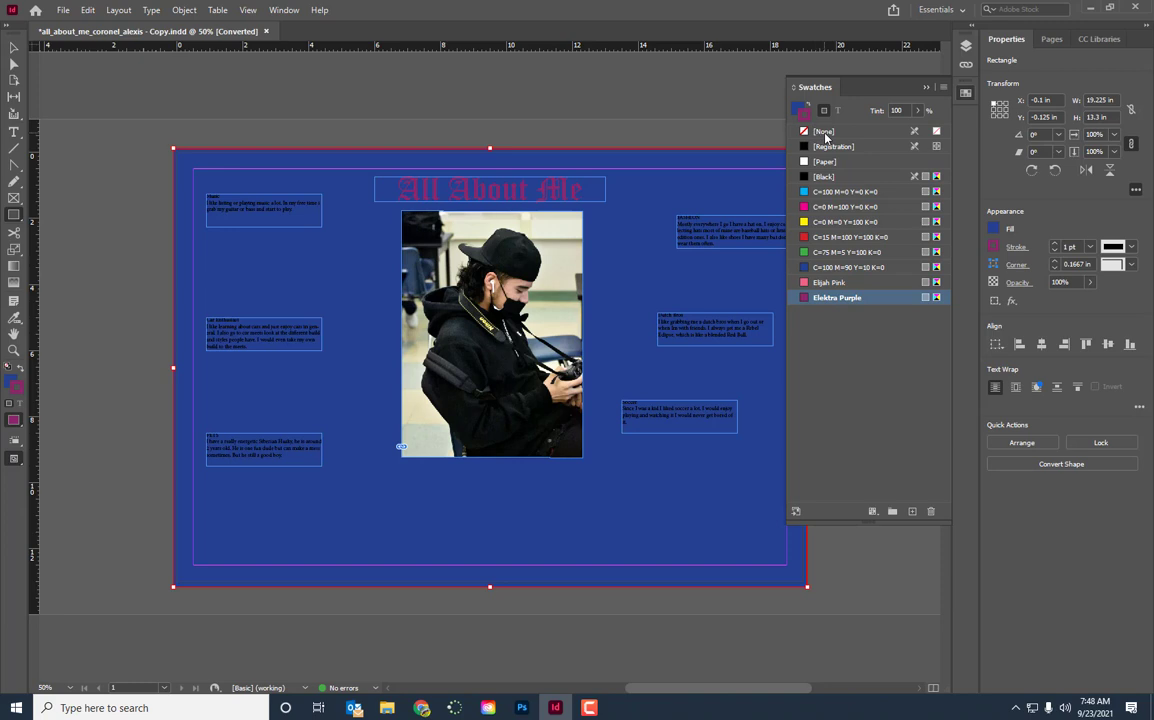
click(824, 133)
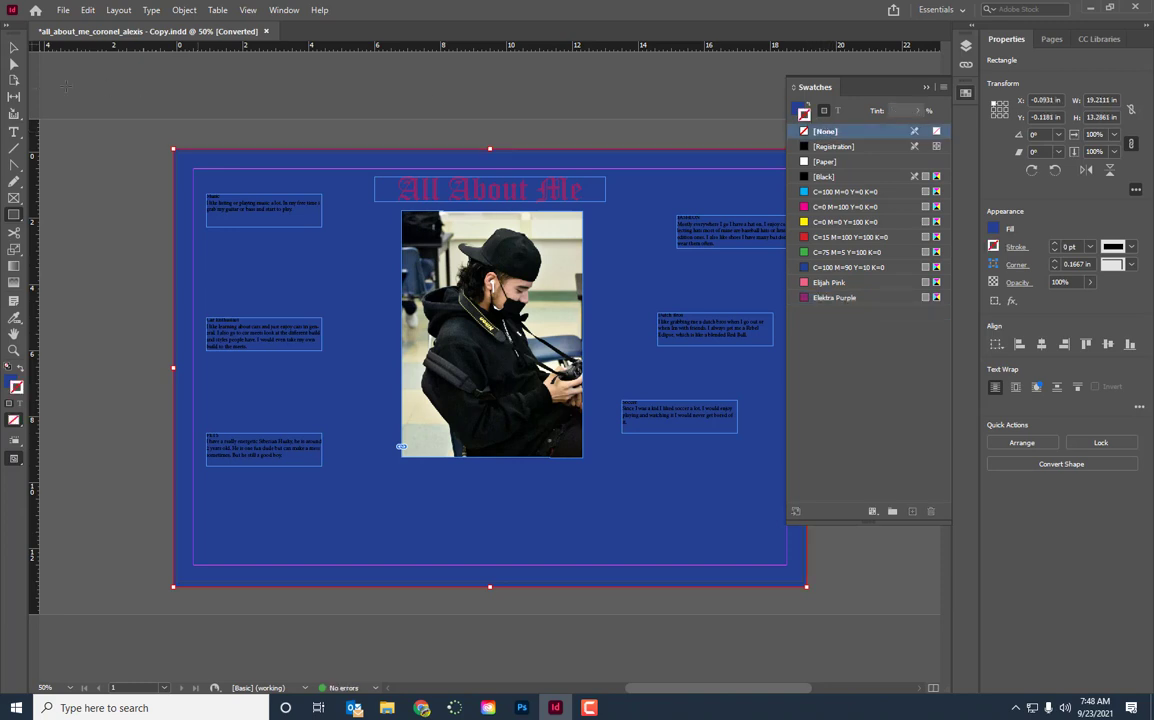
Colour the text of the Music text frame with the Paper swatch
click(14, 48)
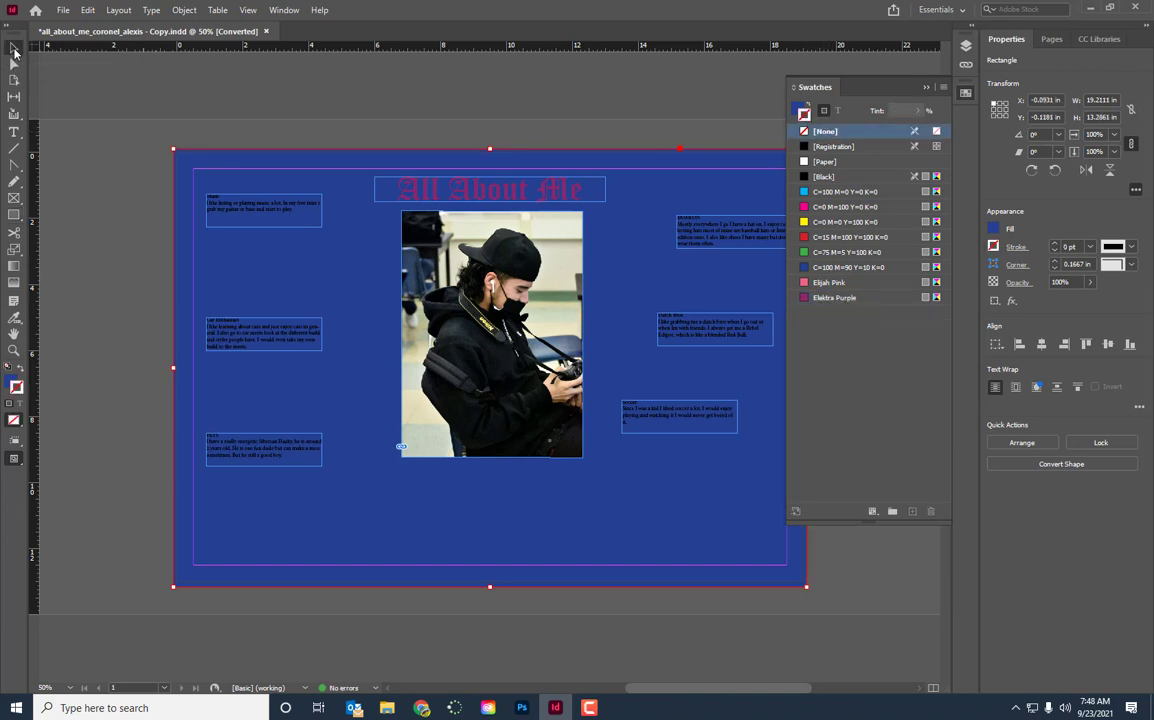
click(280, 216)
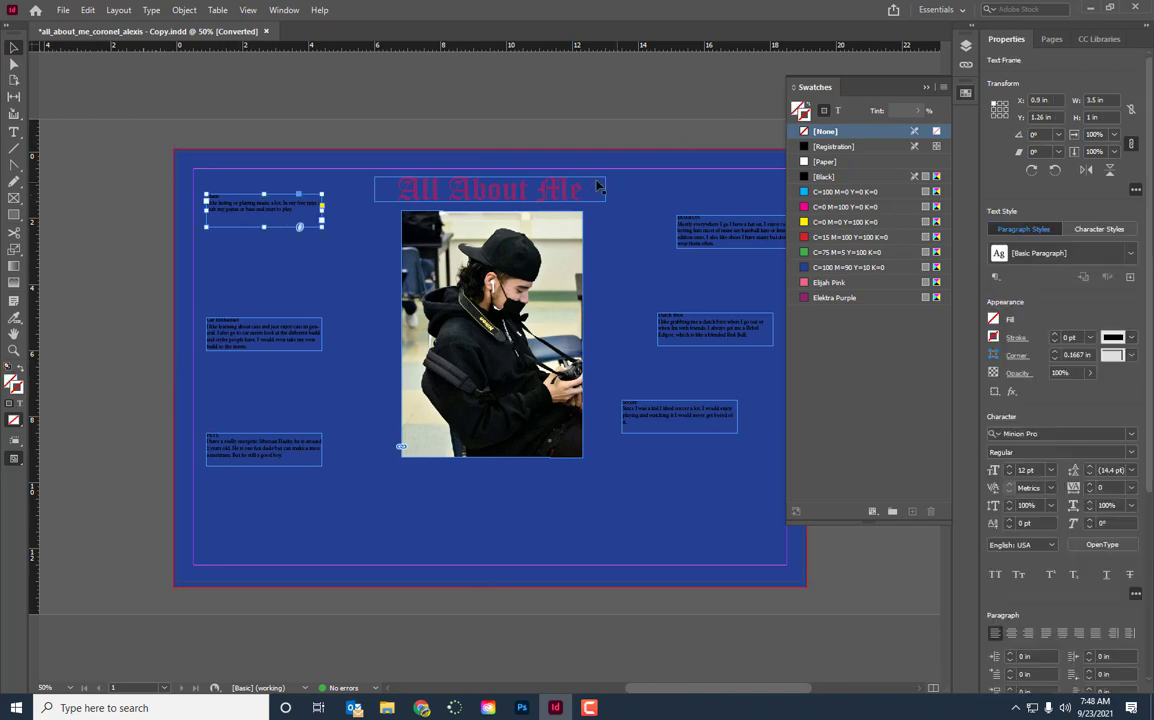
click(840, 112)
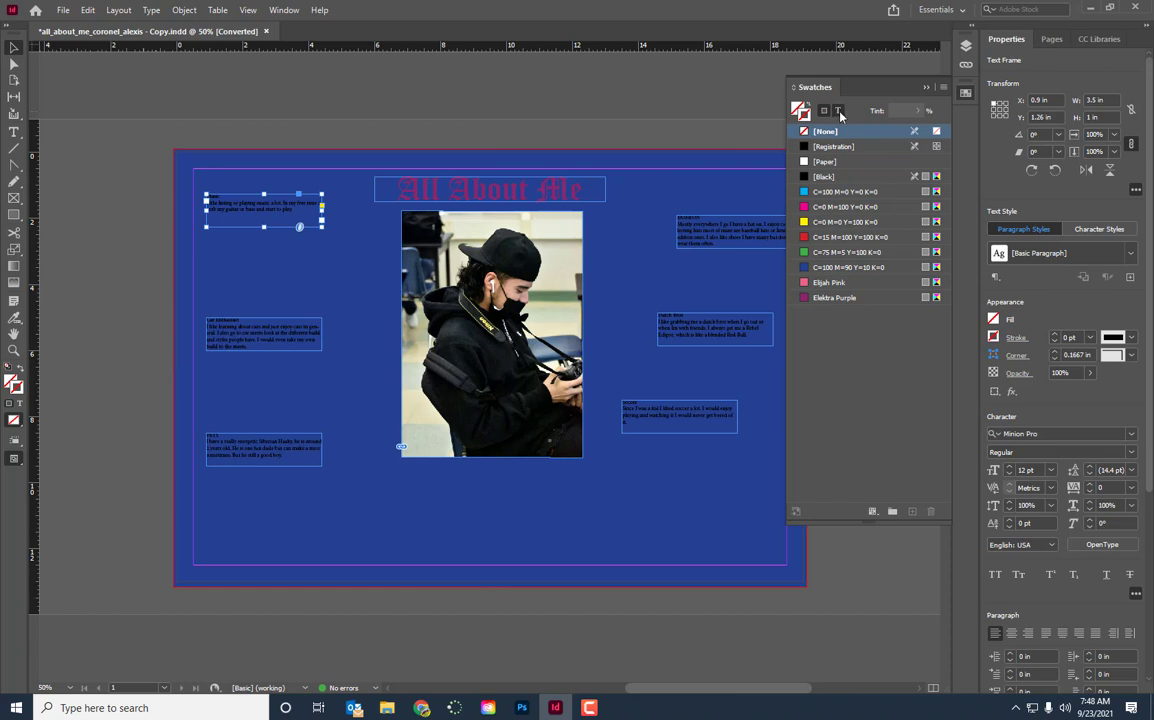
click(827, 163)
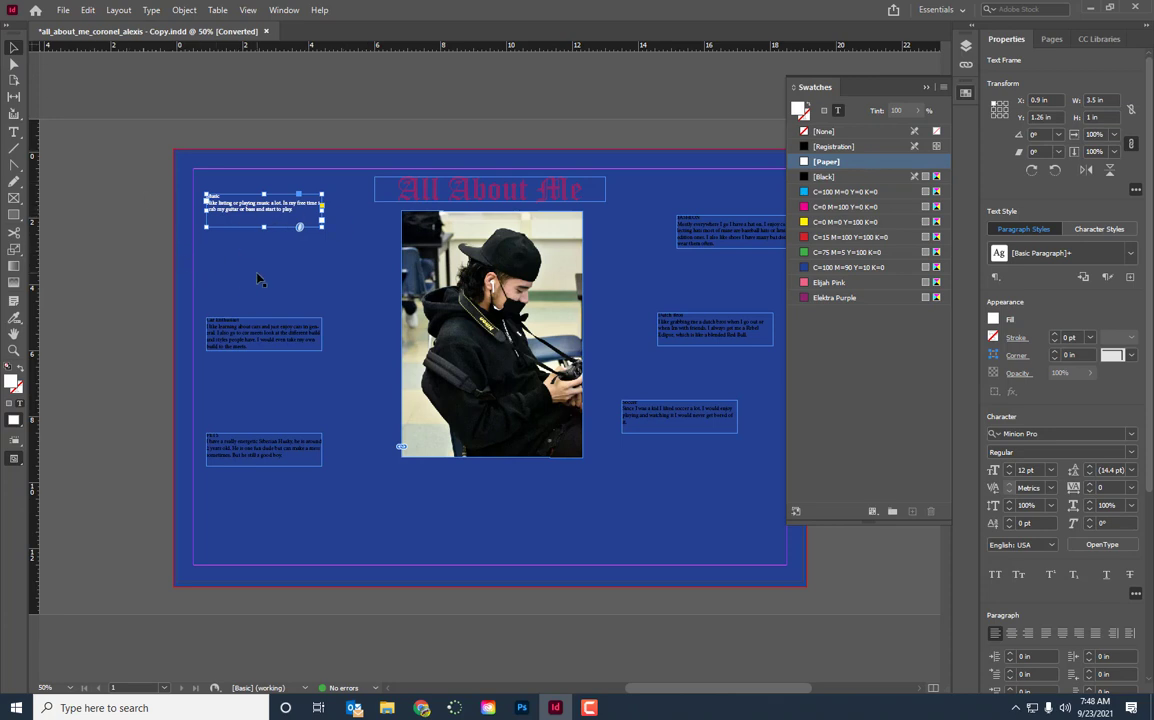
Set all the text in the Music frame to the News Gothic Std font and collapse the swatches
key(ctrl+equal)
key(ctrl+equal)
key(ctrl+equal)
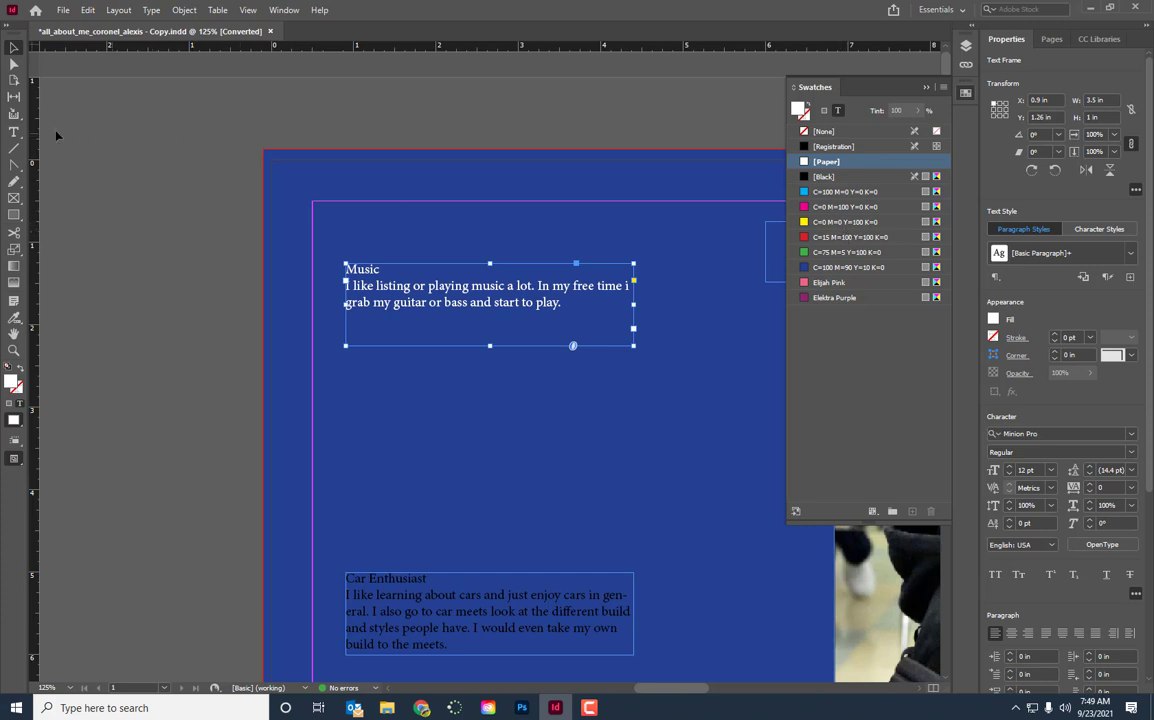
click(14, 131)
click(413, 286)
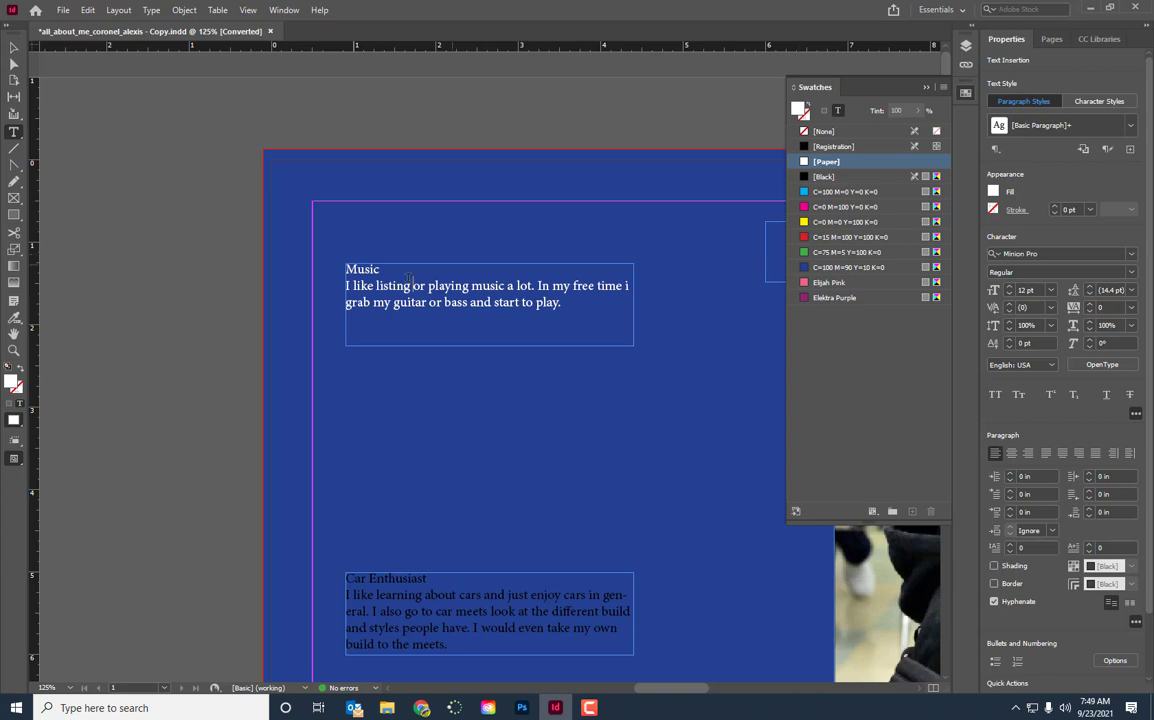
triple_click(466, 287)
double_click(466, 287)
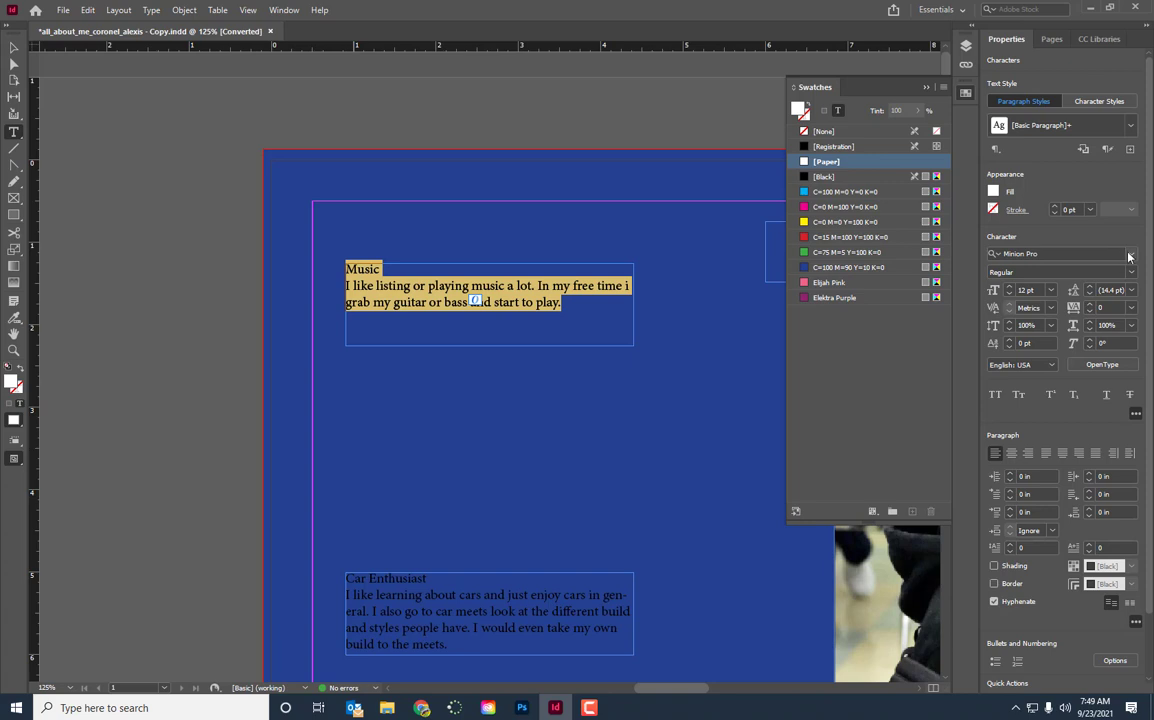
click(1018, 253)
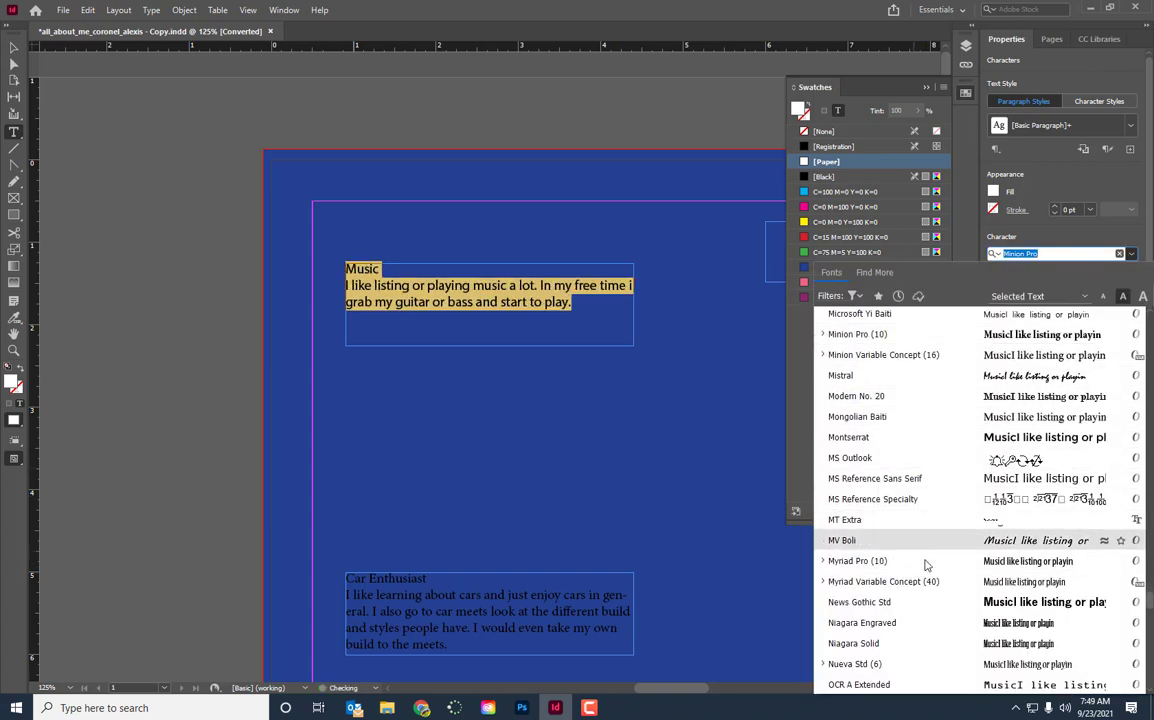
click(884, 605)
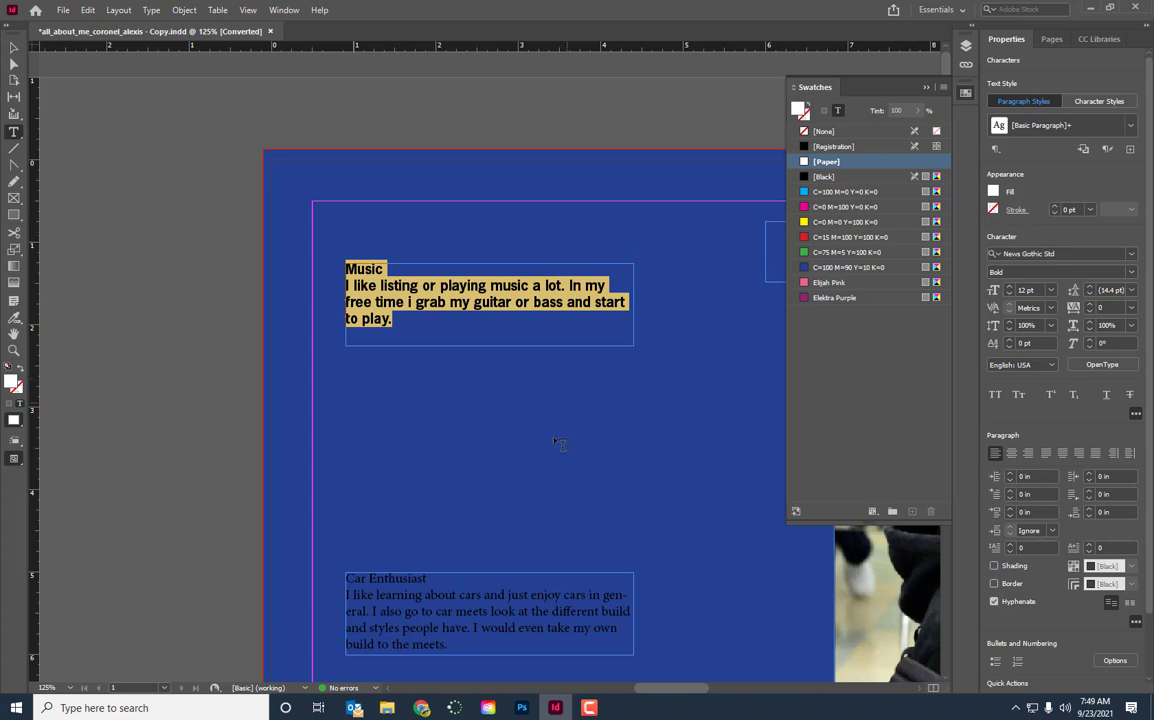
click(926, 90)
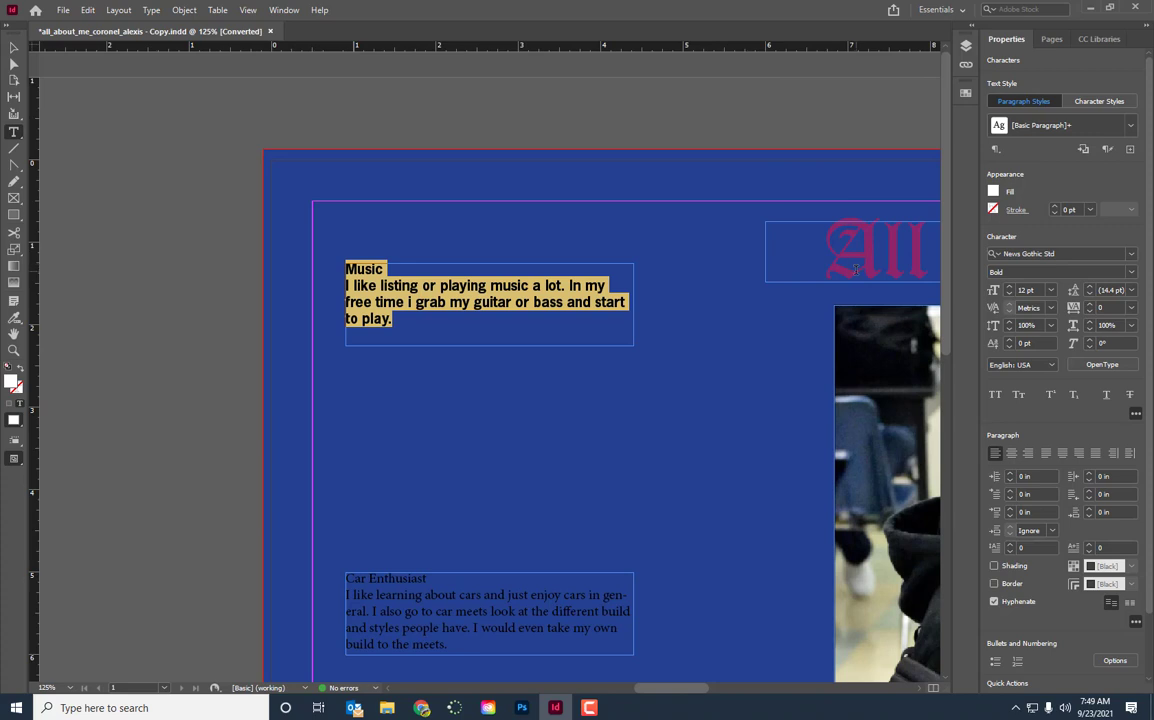
View the whole page in Preview mode and full-screen Presentation mode, ending back in Preview mode
key(ctrl+0)
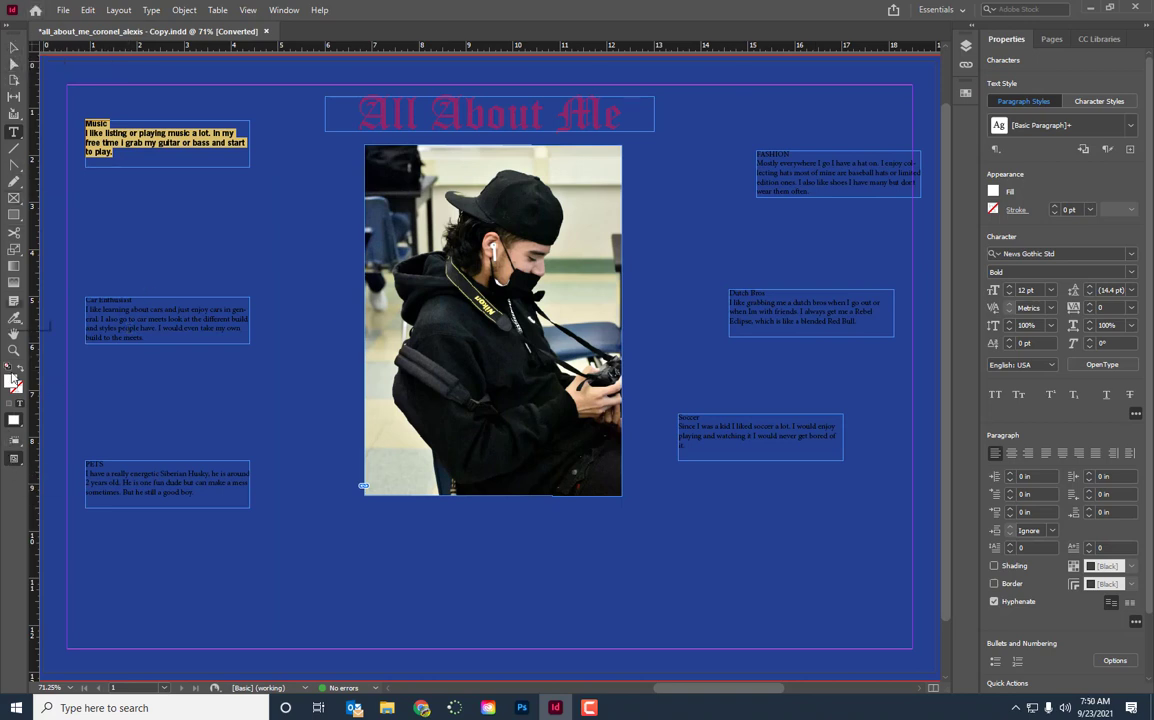
click(14, 458)
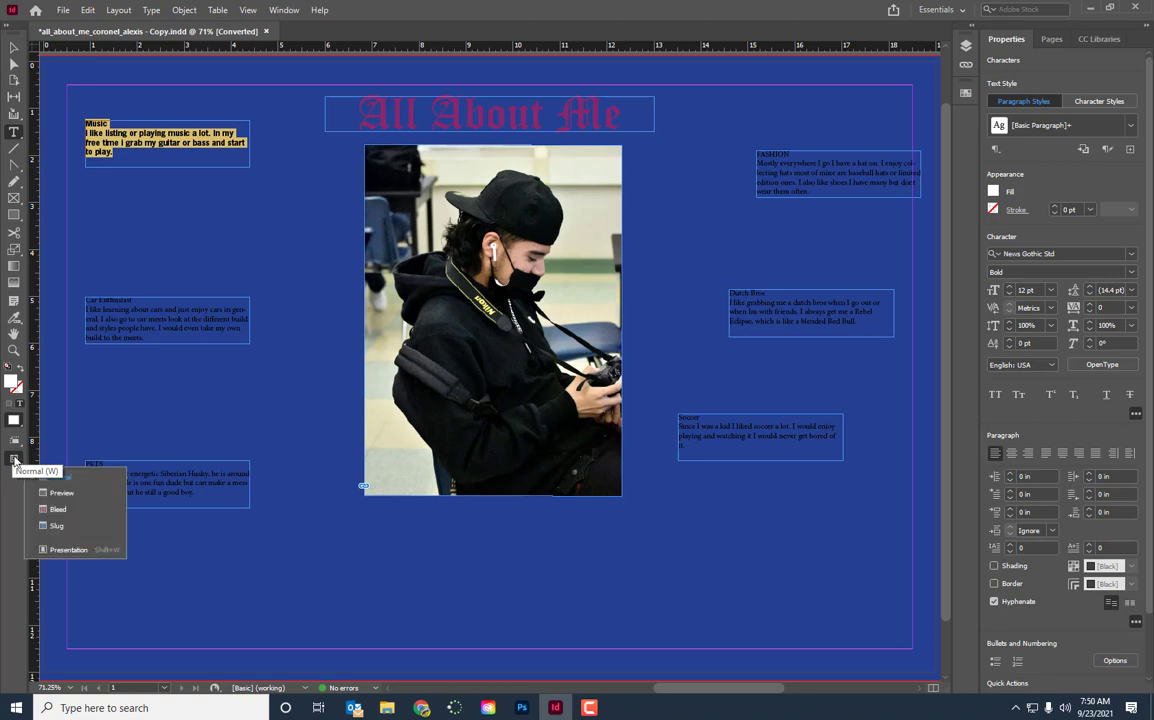
click(61, 494)
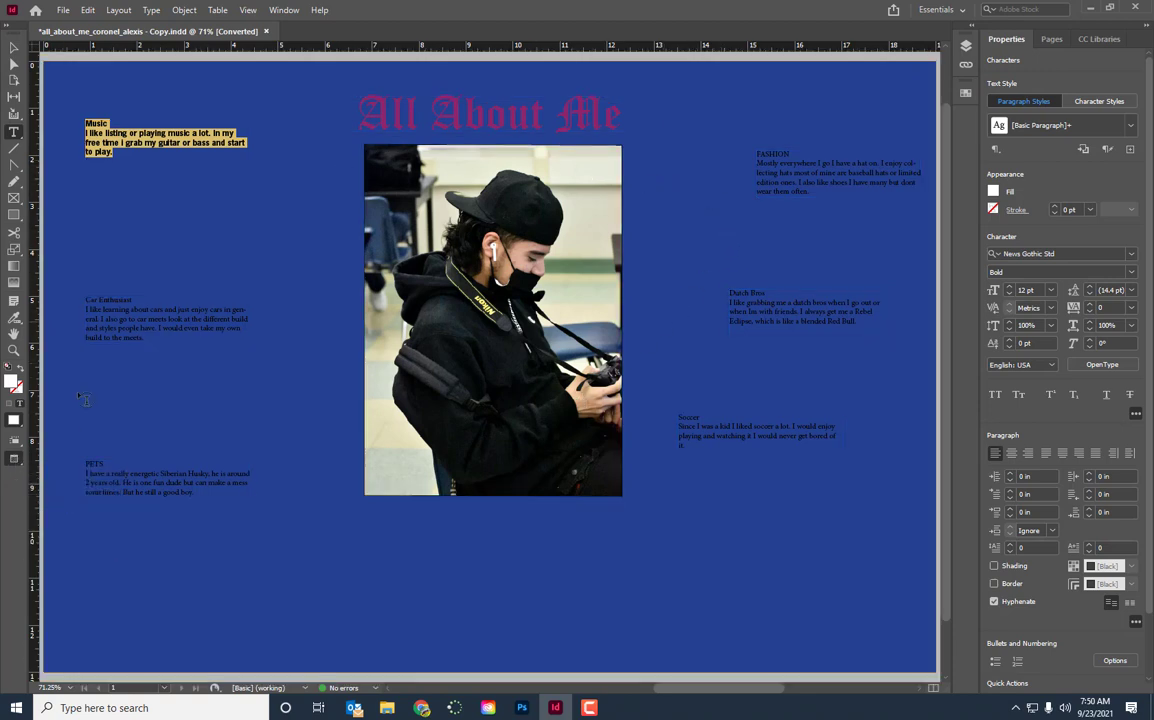
click(17, 460)
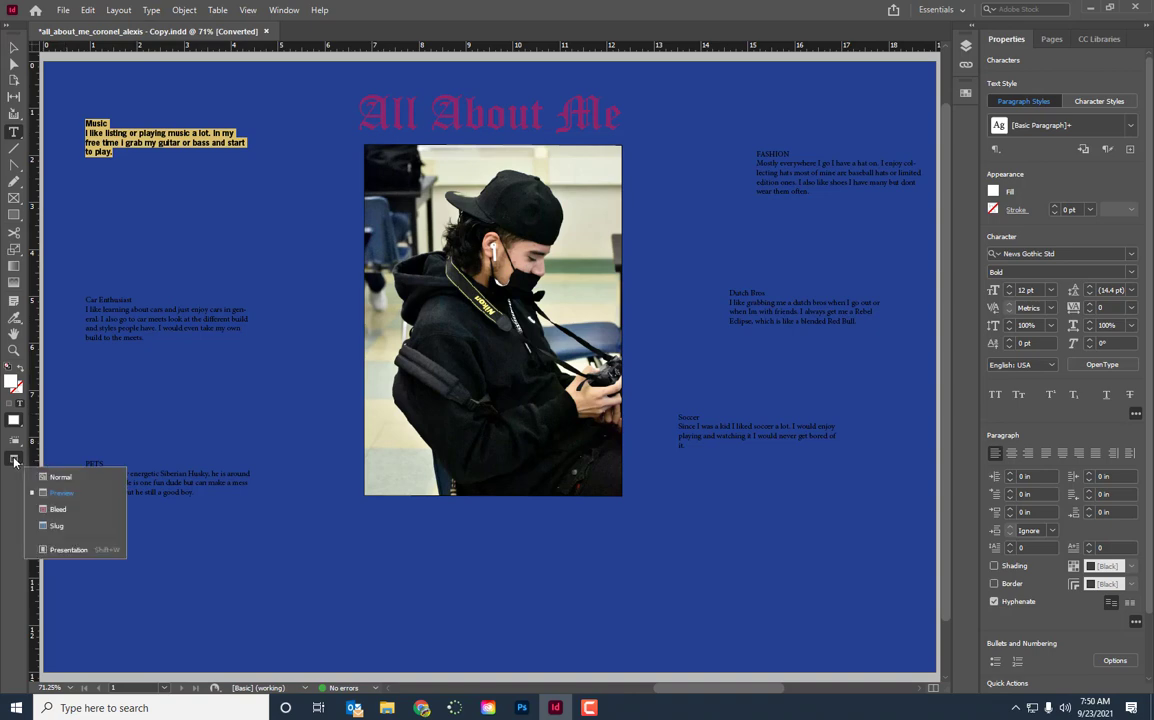
click(68, 550)
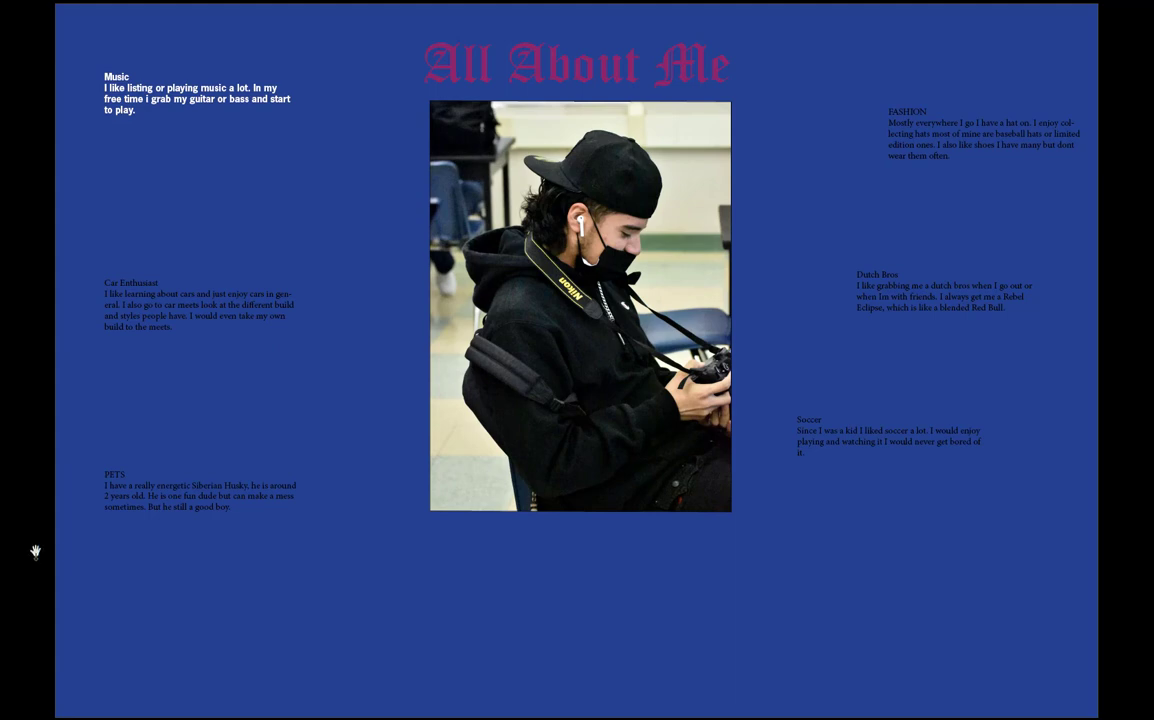
key(Escape)
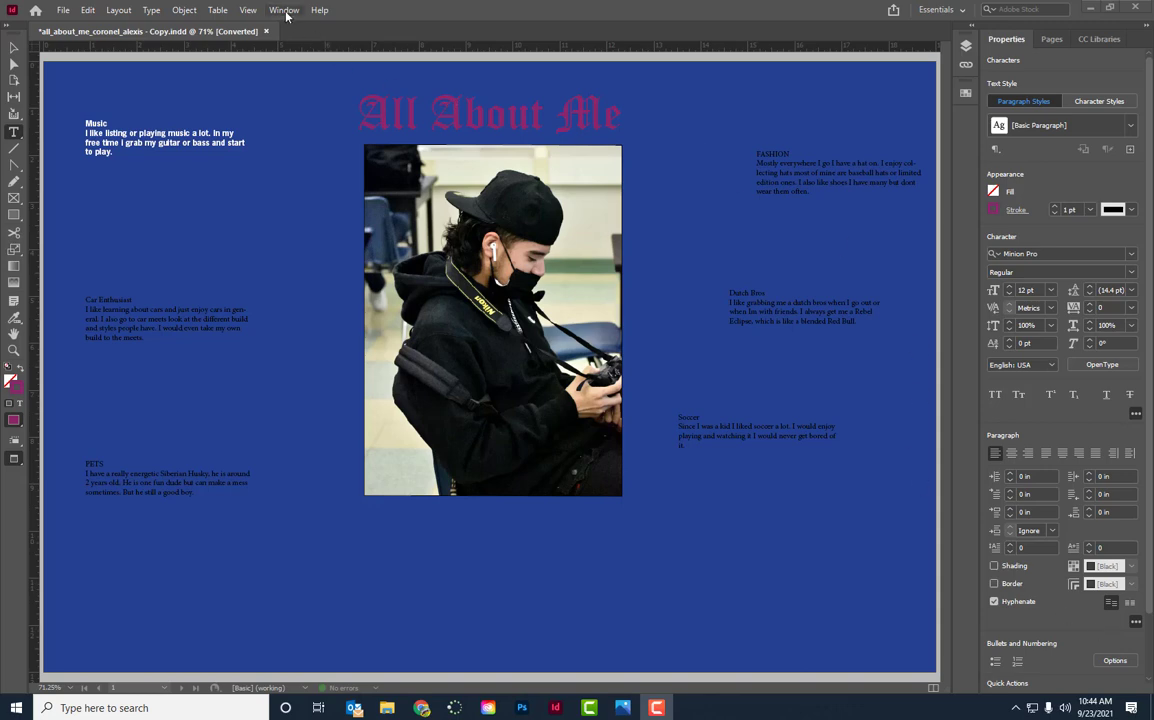
Try lowering the tint of the C=100 M=90 Y=10 K=0 fill on the page-sized background rectangle
click(14, 47)
click(156, 86)
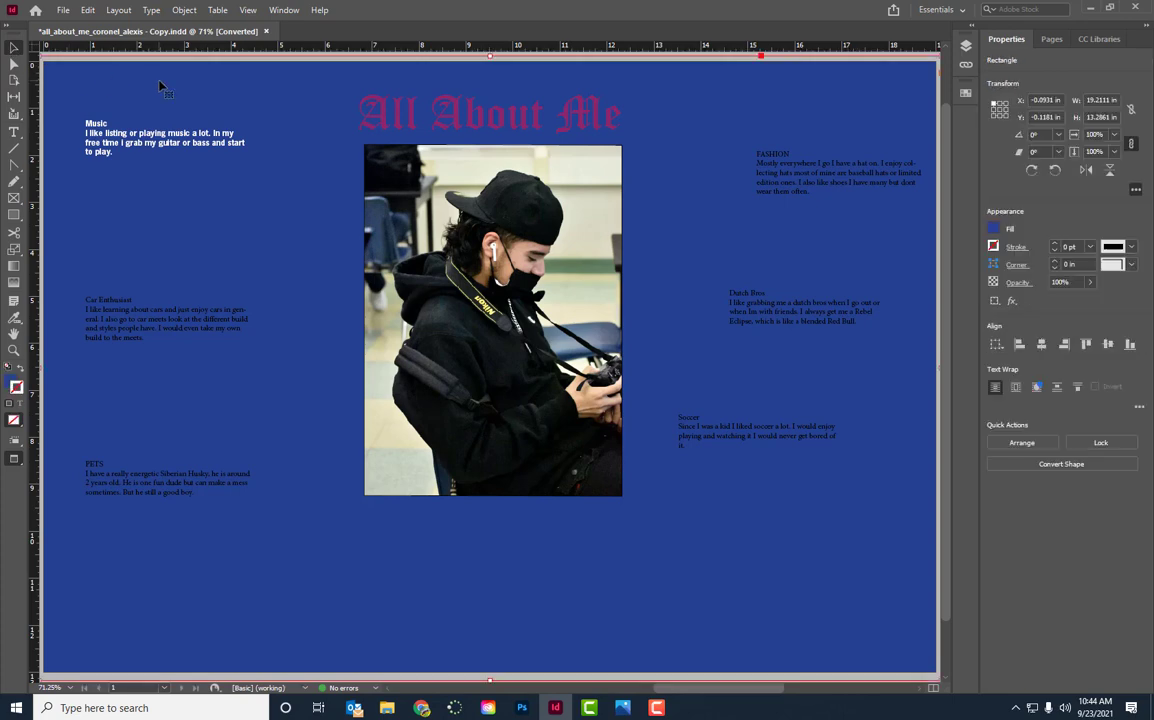
click(284, 10)
mouse_move(470, 106)
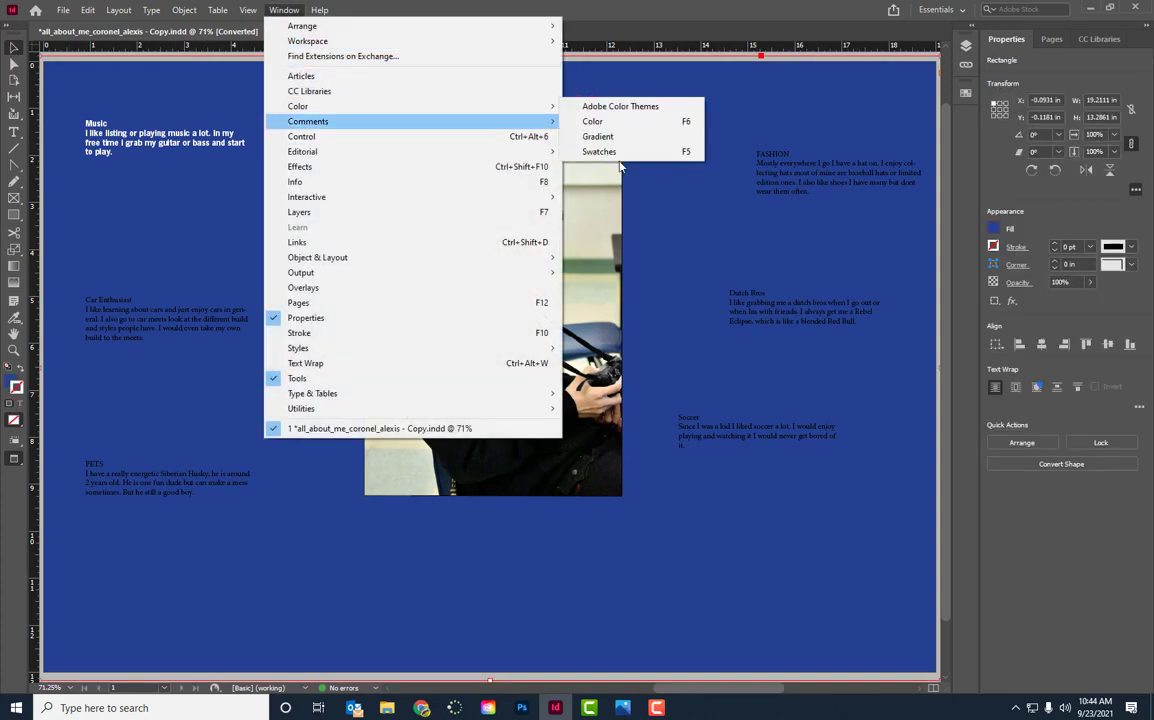
click(627, 151)
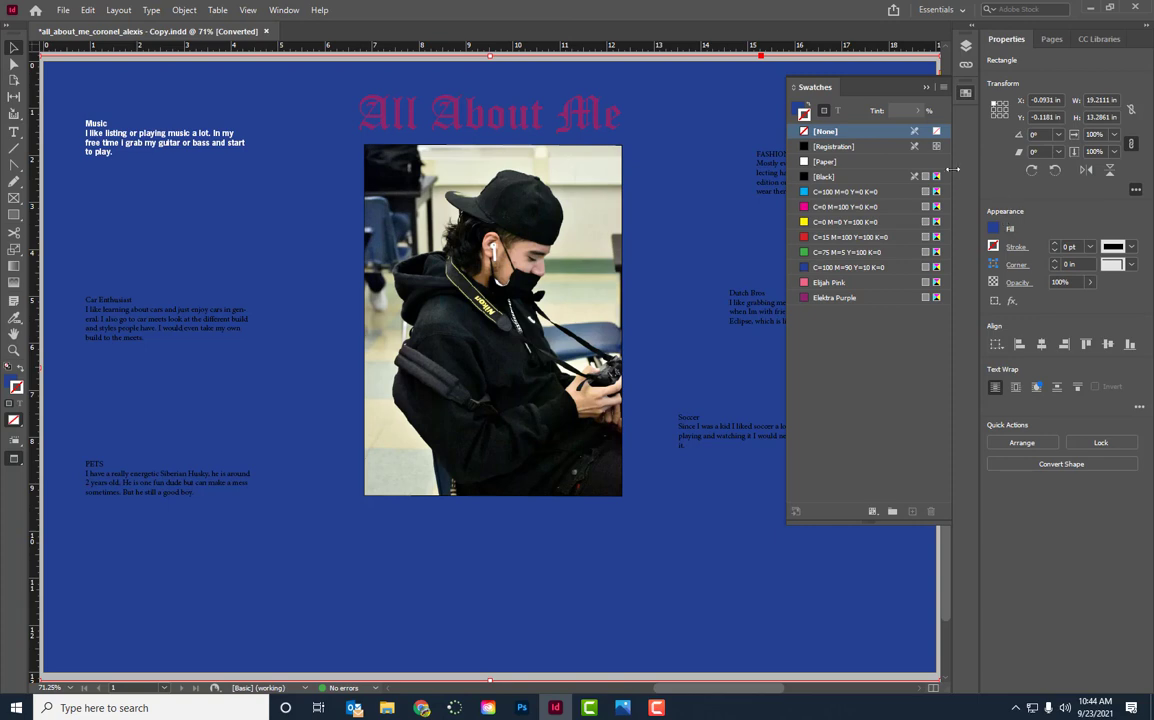
click(850, 267)
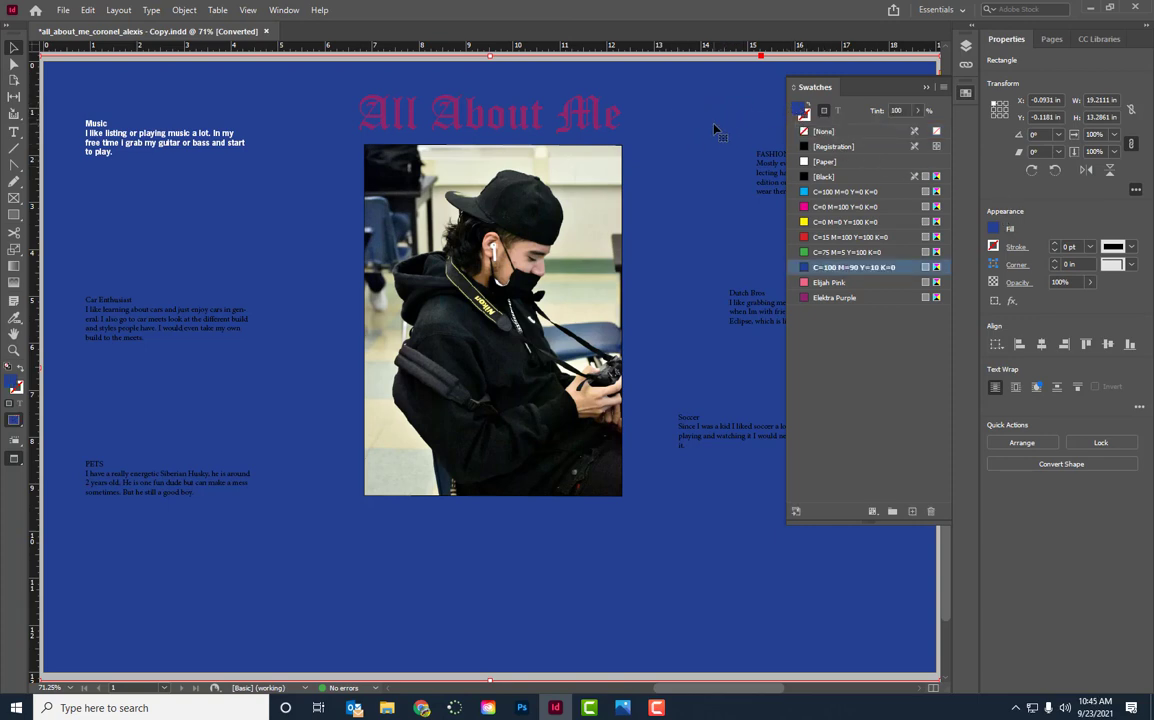
click(917, 110)
mouse_move(921, 131)
mouse_down()
mouse_move(888, 133)
mouse_move(922, 131)
mouse_up()
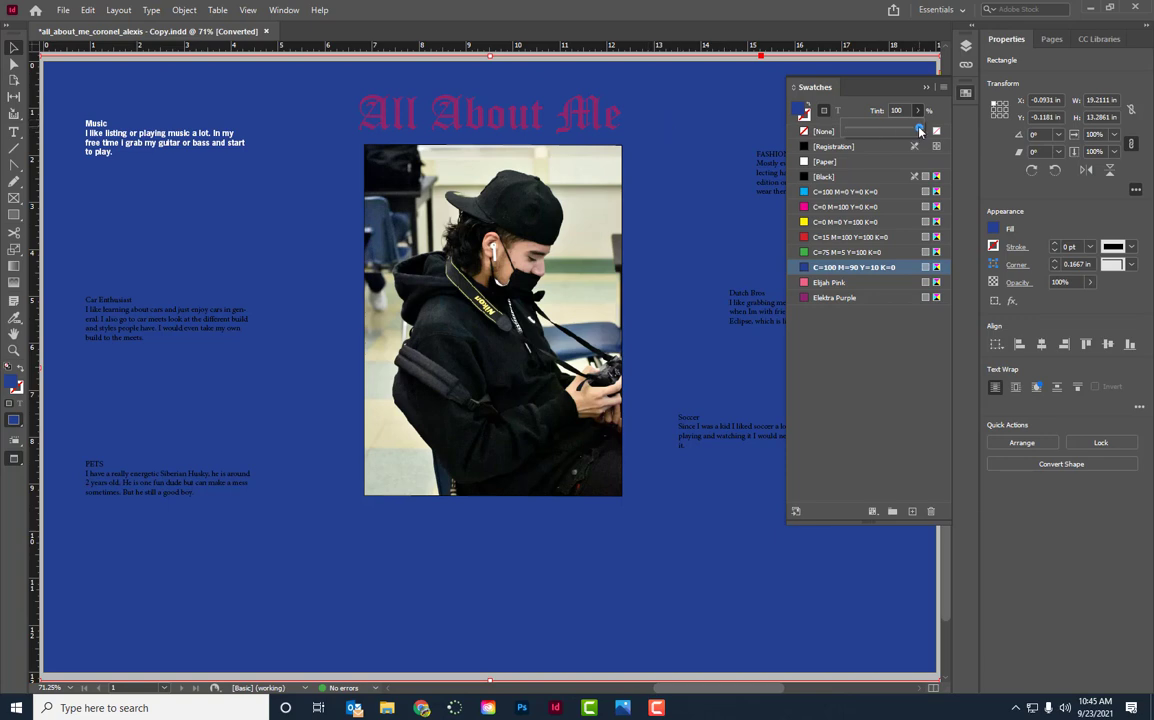
drag(921, 131, 897, 131)
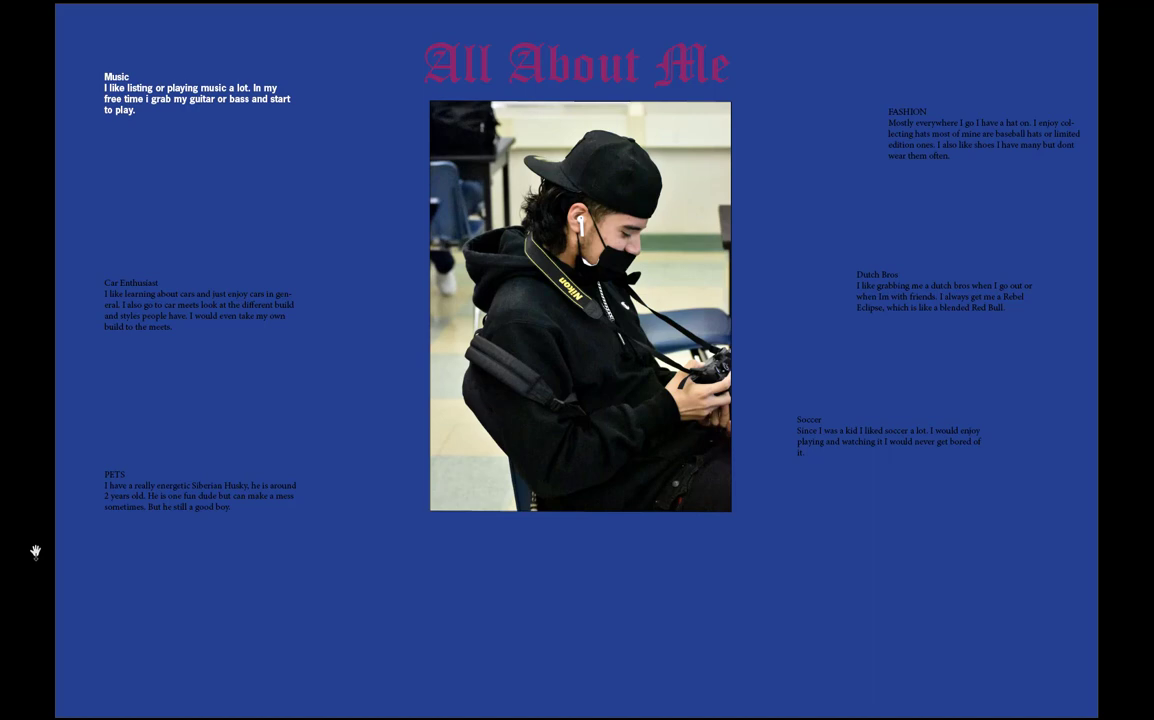
key(Escape)
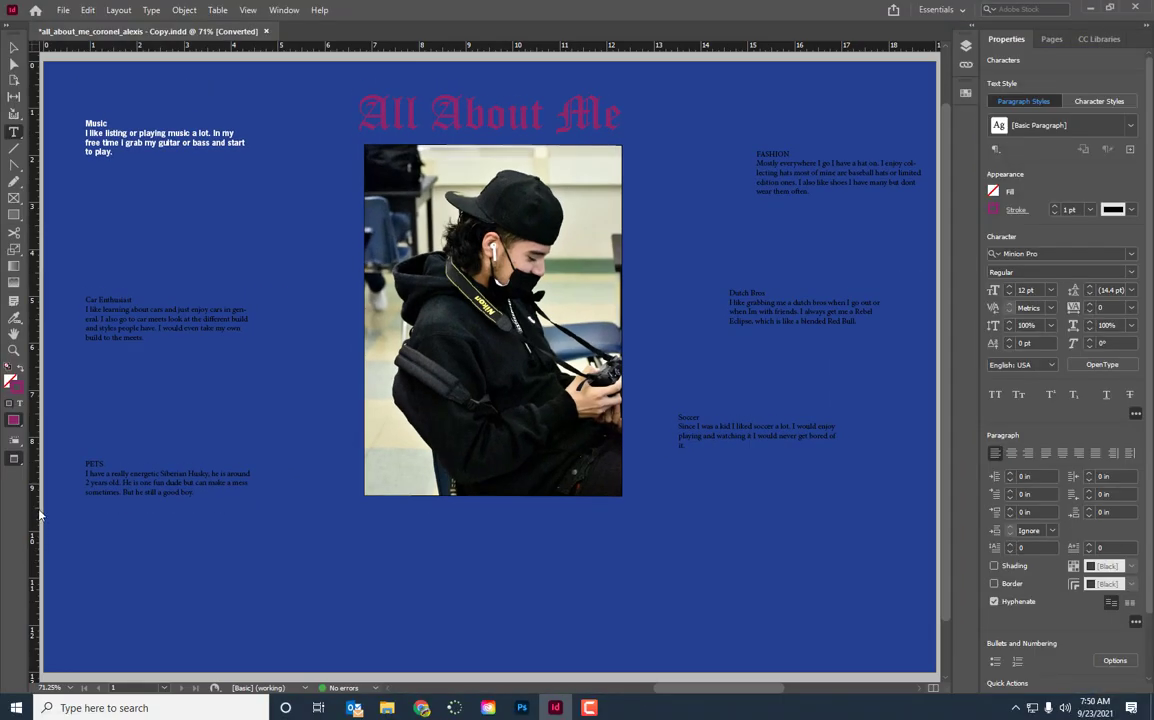